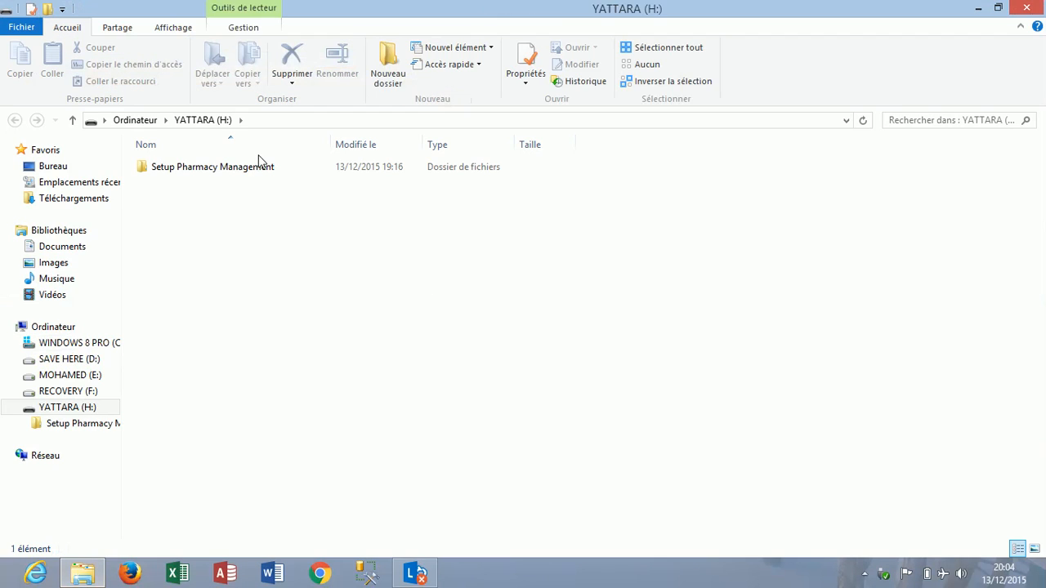
Copy the Setup Pharmacy Management folder from the H: drive to the desktop and close the drive window
double_click(360, 9)
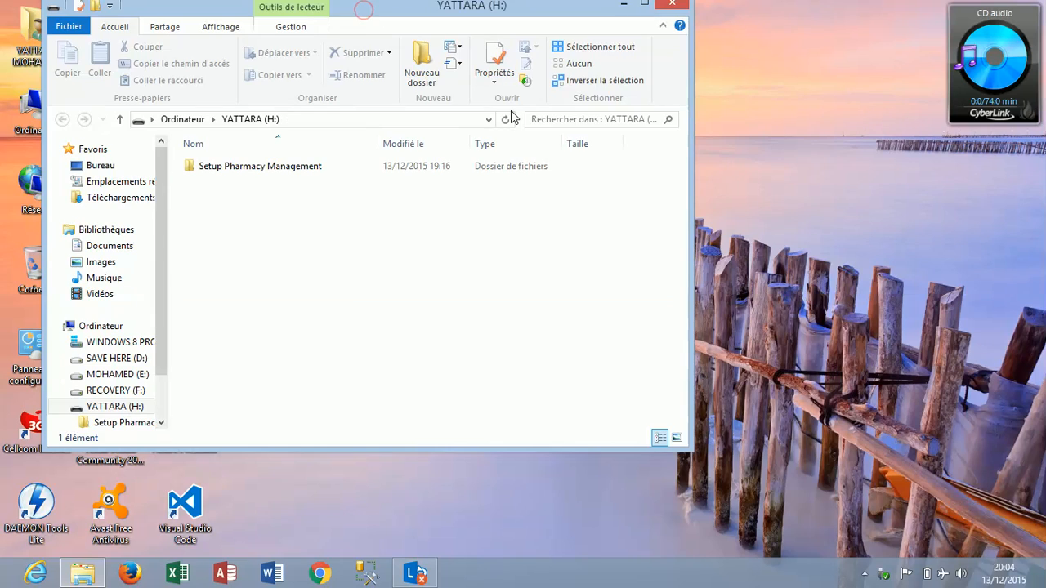
drag(369, 13, 725, 94)
click(654, 245)
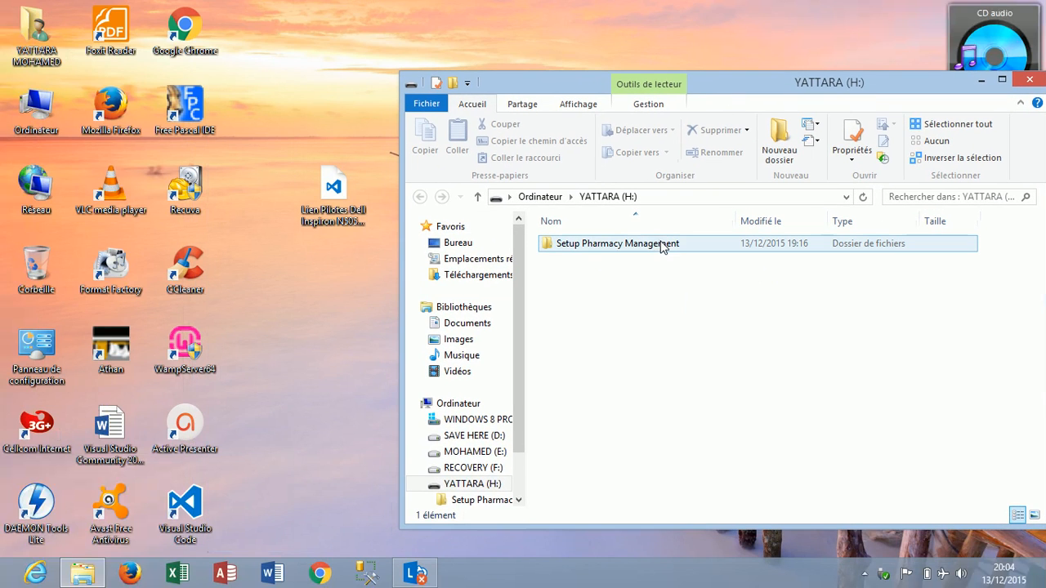
drag(651, 249, 297, 381)
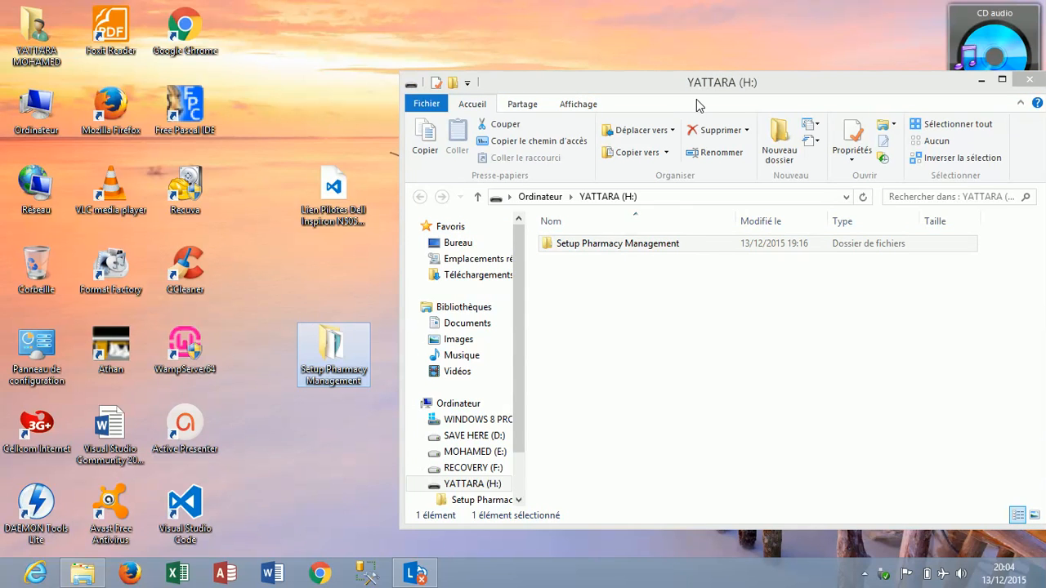
drag(699, 98, 508, 85)
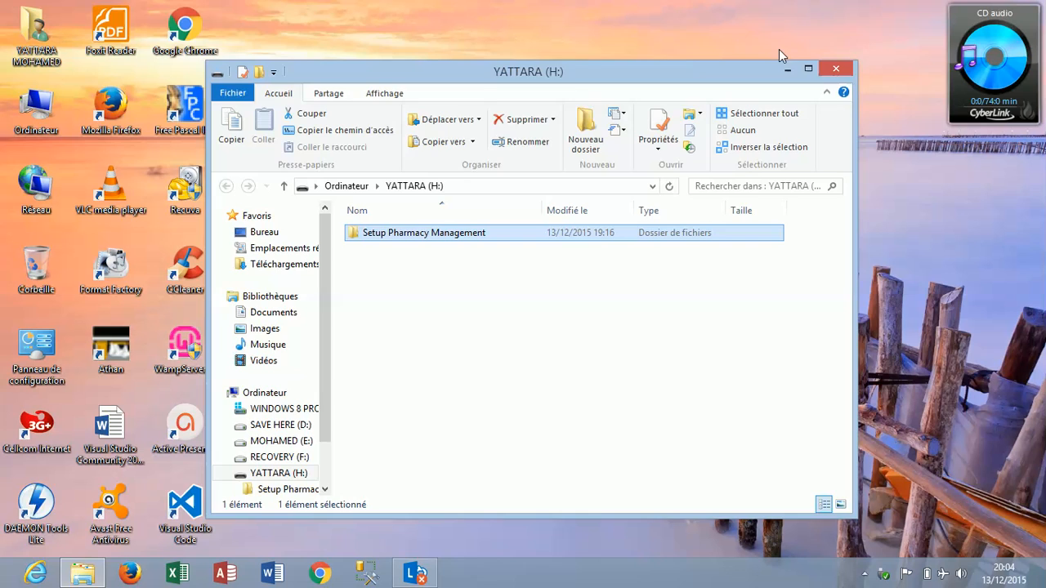
click(828, 66)
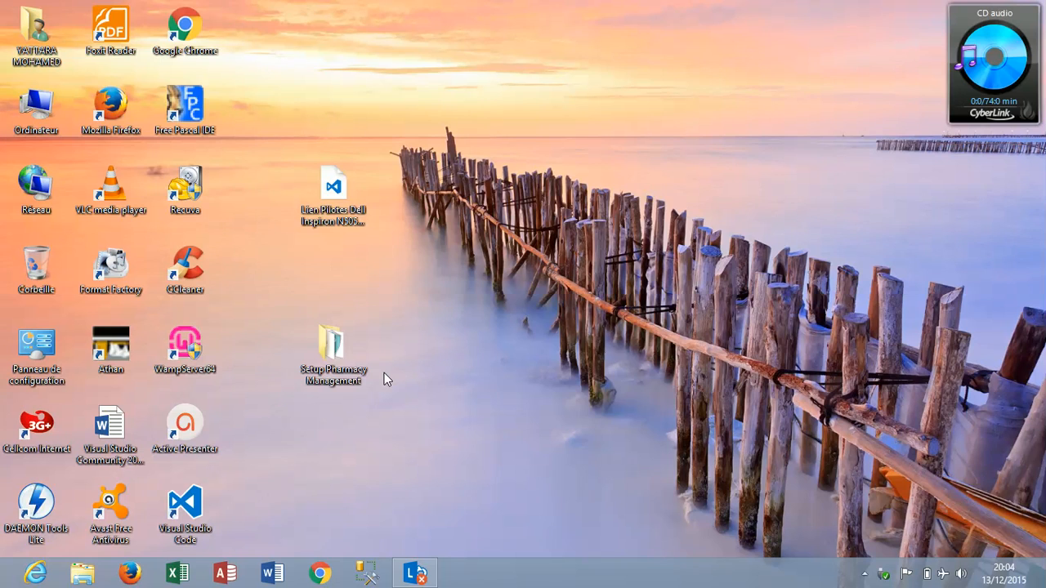
Open the Setup Pharmacy Management folder on the desktop and copy the pharma and pharma_log database files
double_click(357, 376)
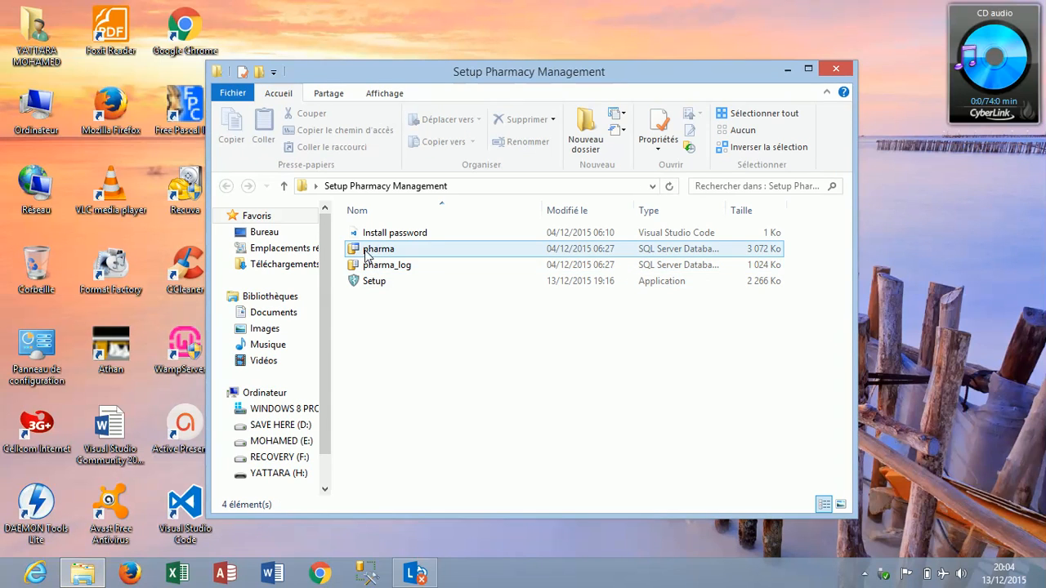
click(374, 250)
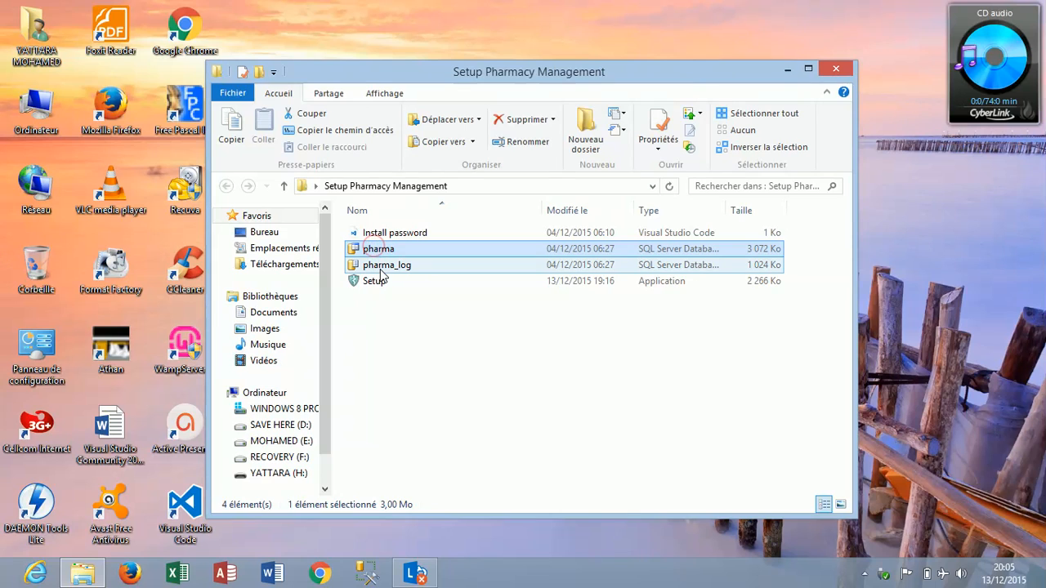
ctrl+click(381, 268)
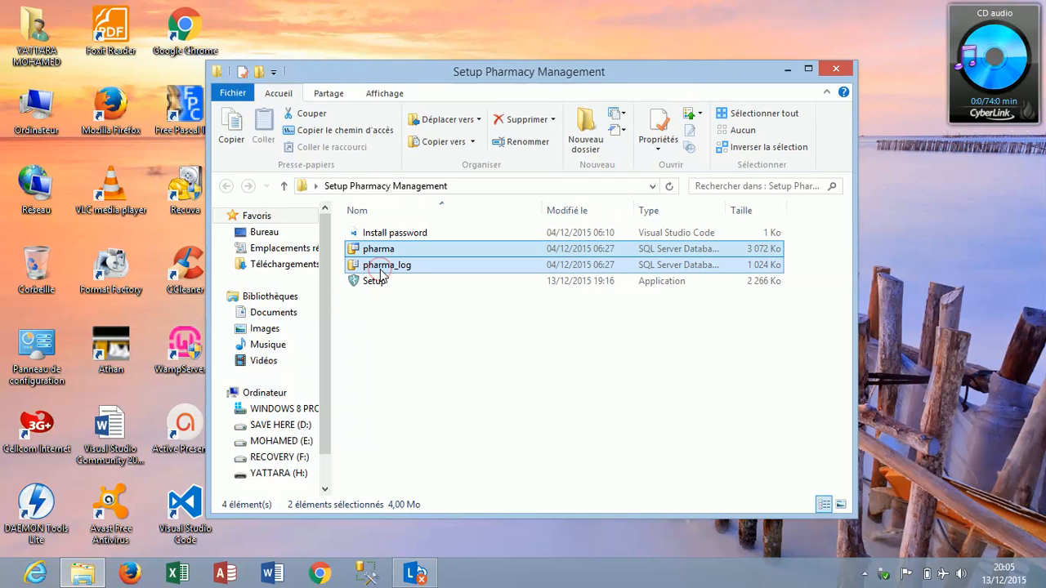
right_click(381, 273)
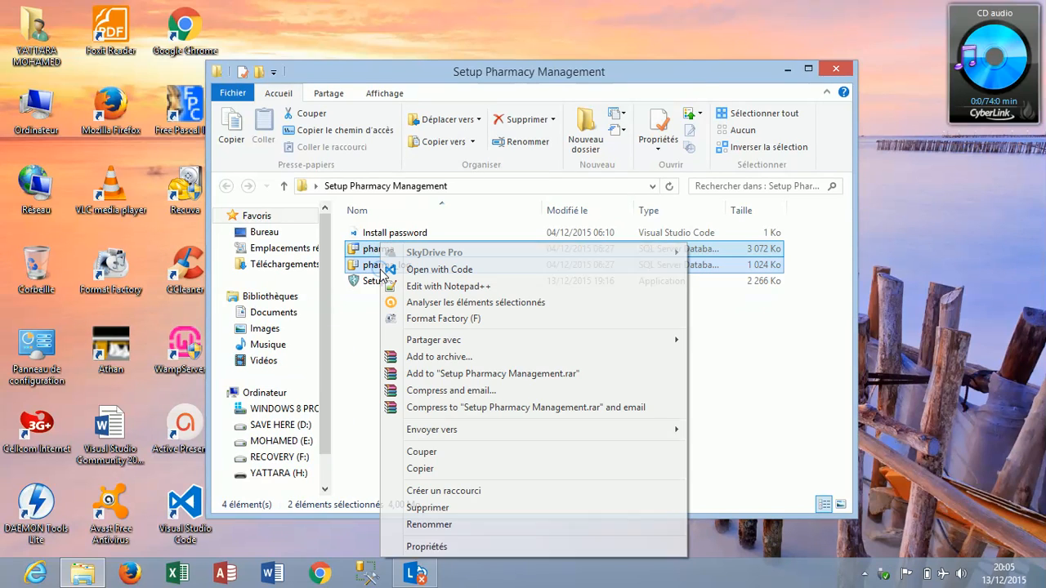
click(419, 470)
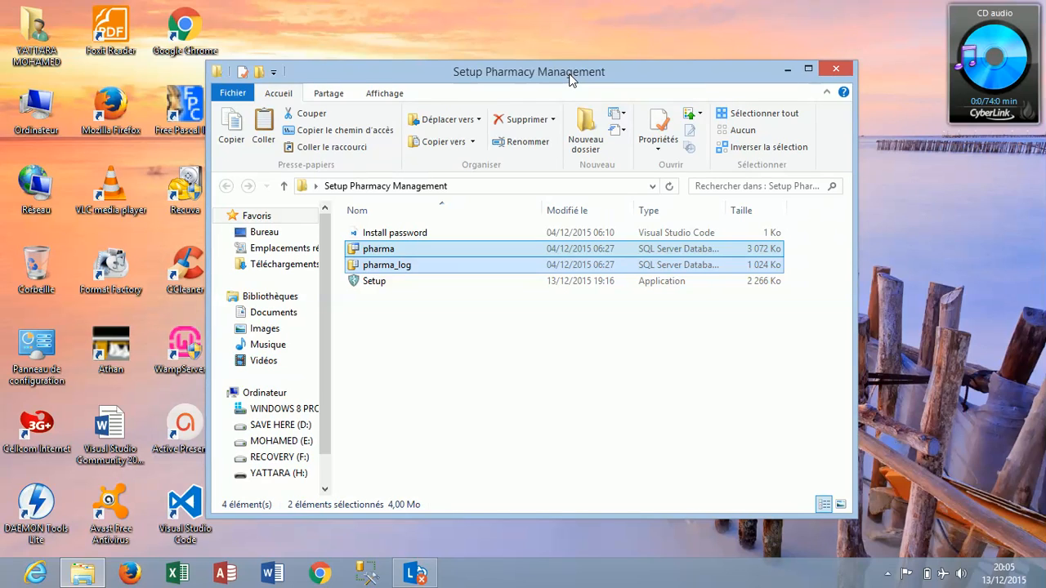
Maximize the folder window and go to Program Files (x86)\Microsoft SQL Server on the C: drive
click(808, 71)
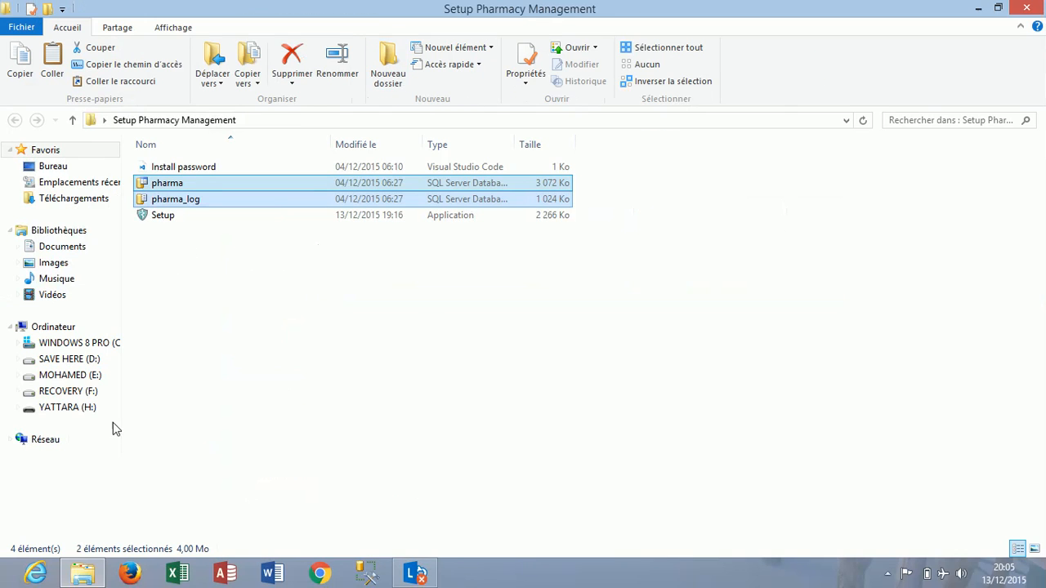
click(64, 345)
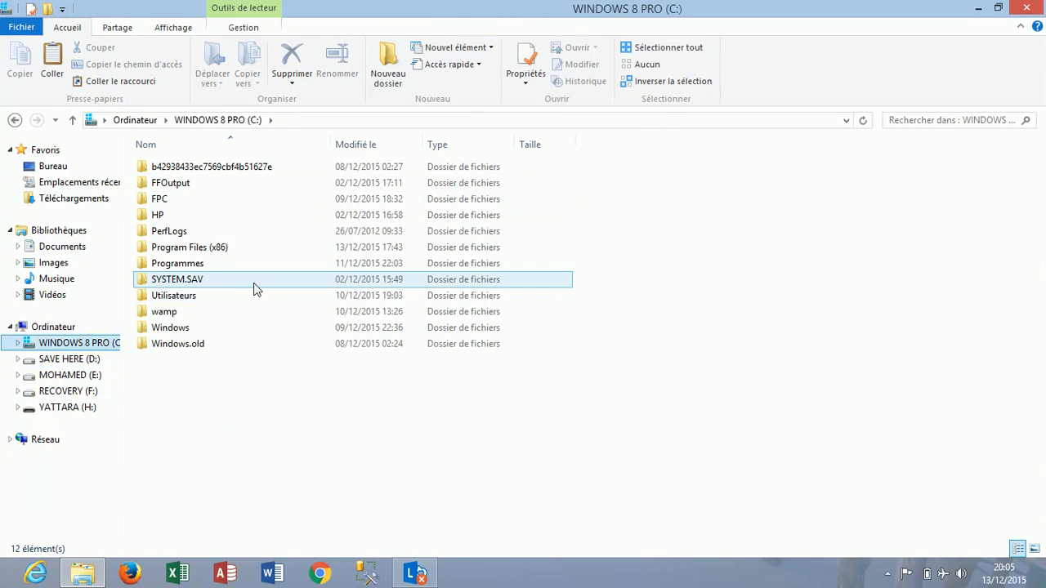
click(213, 255)
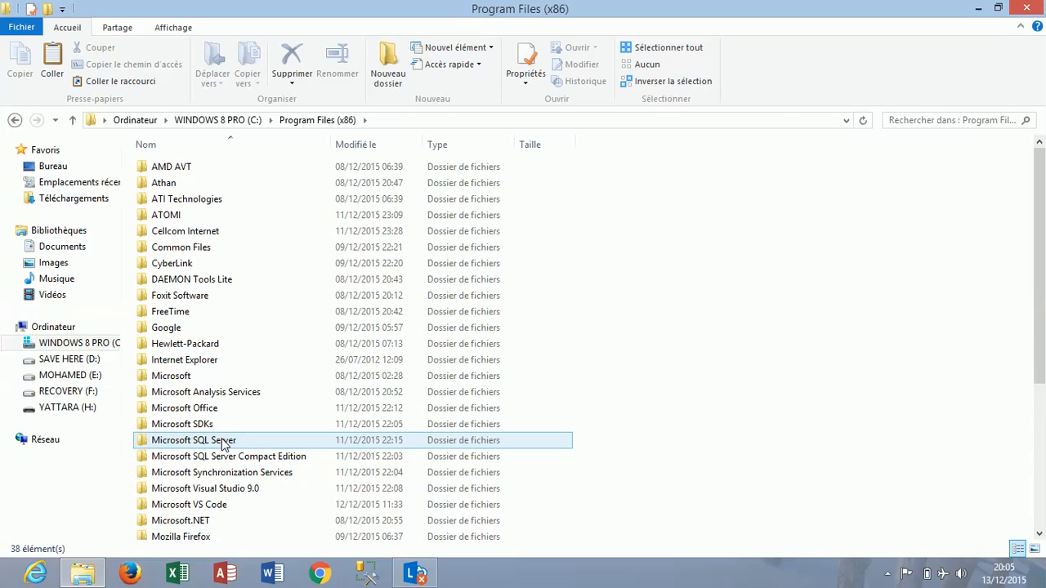
click(219, 442)
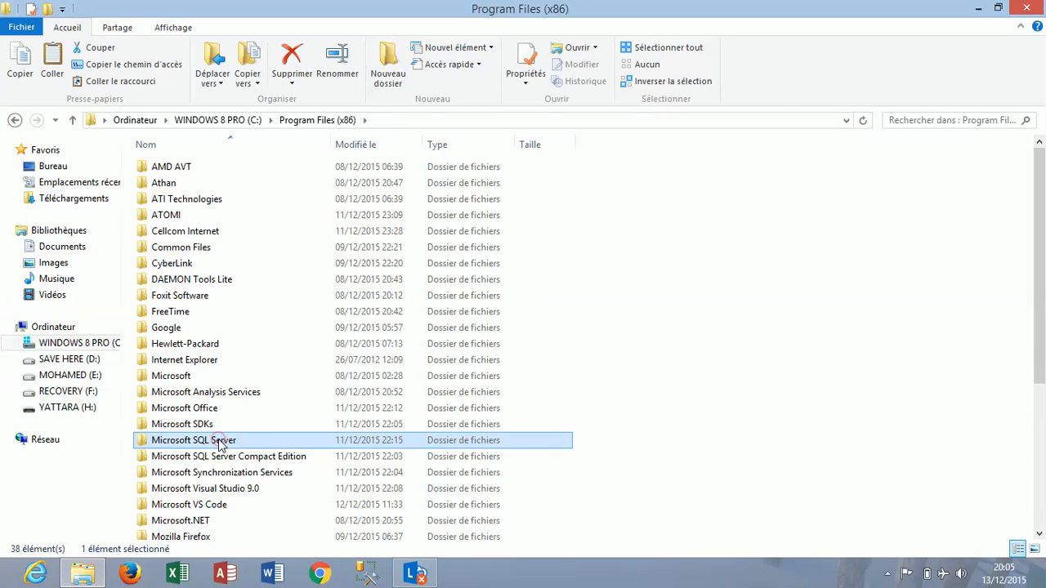
double_click(218, 441)
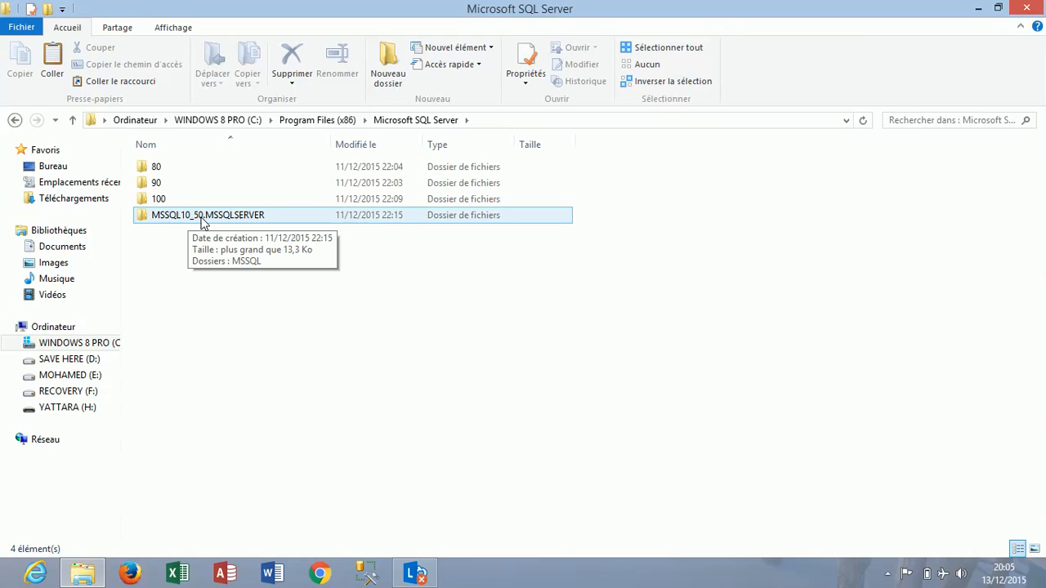
Open the MSSQL10_50.MSSQLSERVER\MSSQL\DATA folder and select the pharma and pharma_log files in it
double_click(265, 218)
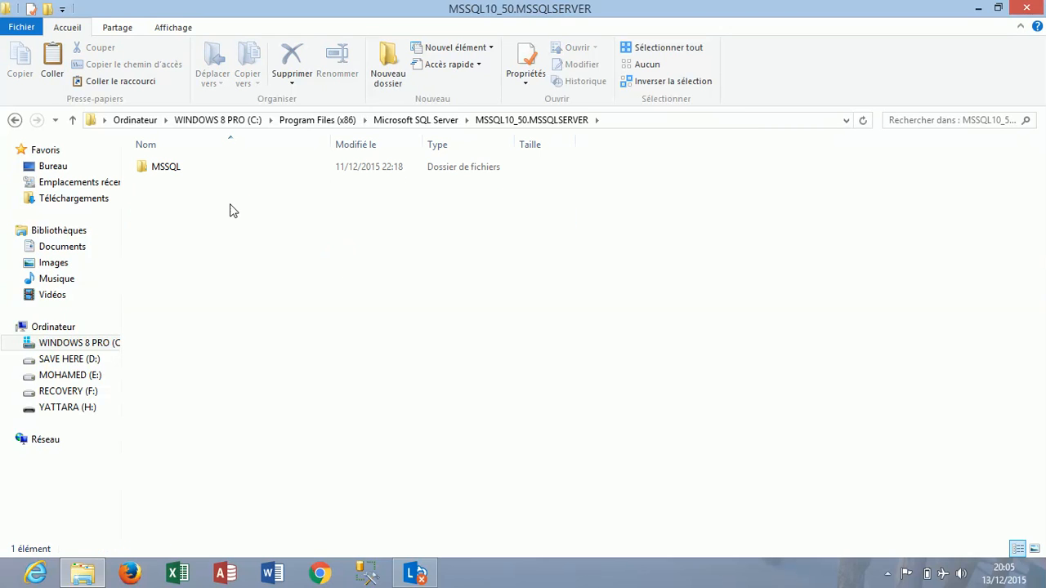
click(175, 169)
double_click(175, 169)
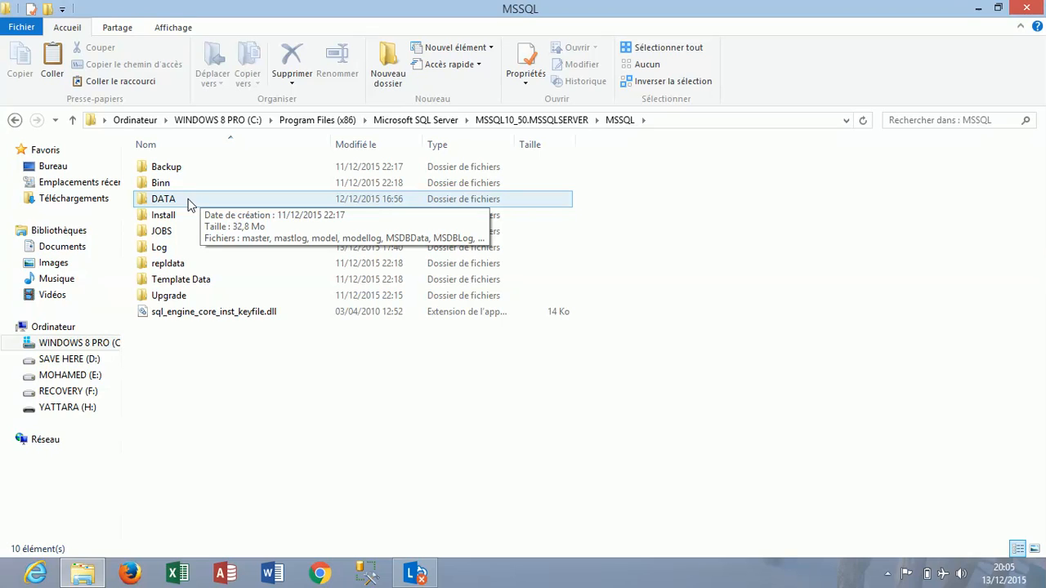
click(164, 209)
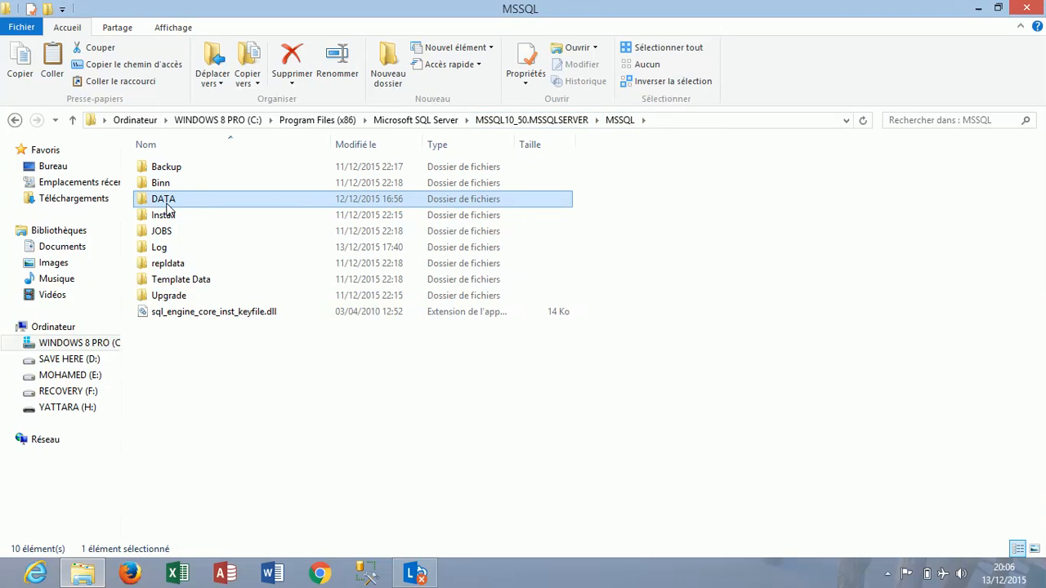
mouse_move(177, 203)
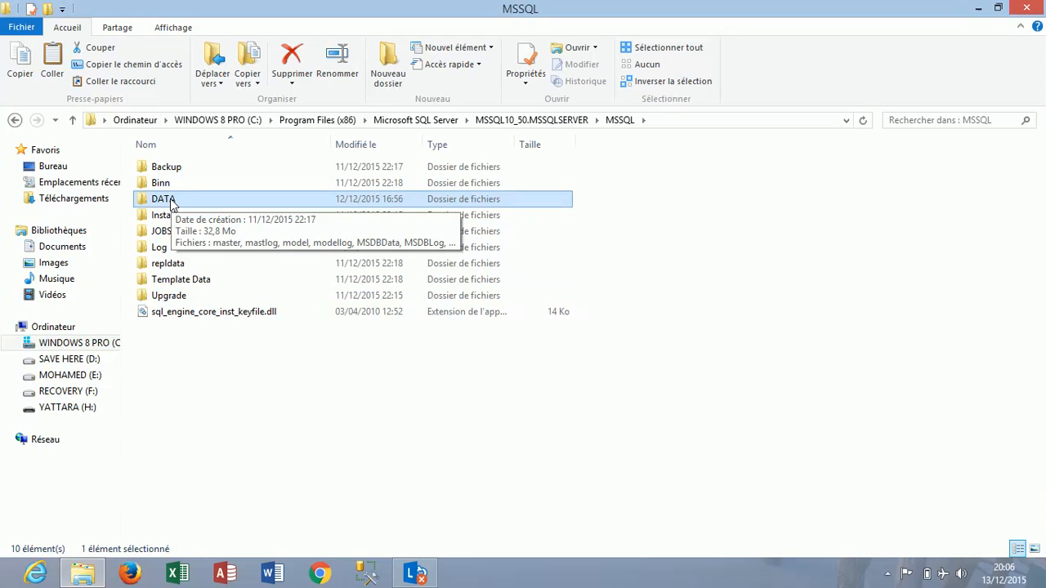
double_click(171, 201)
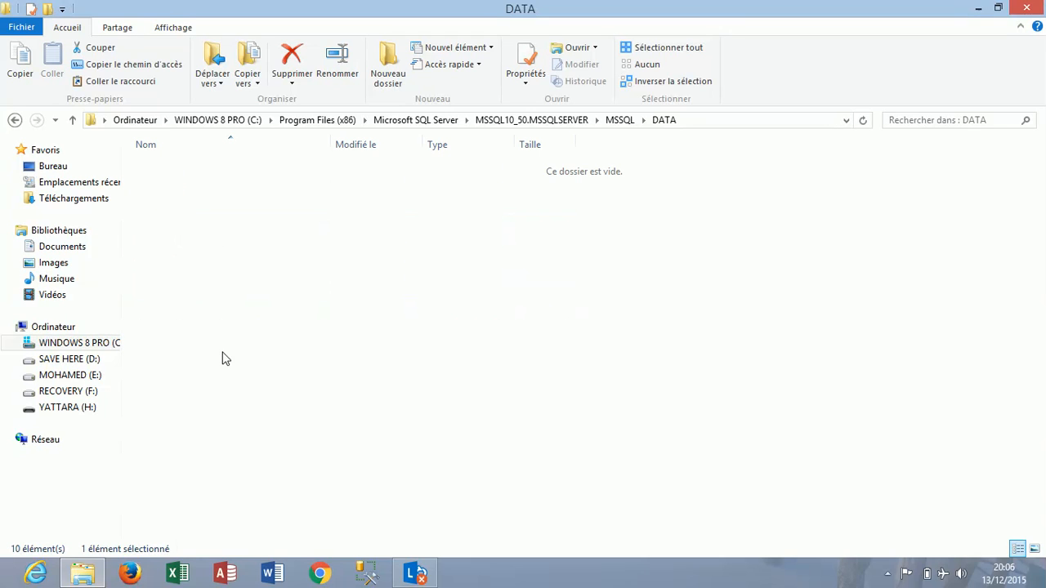
click(168, 264)
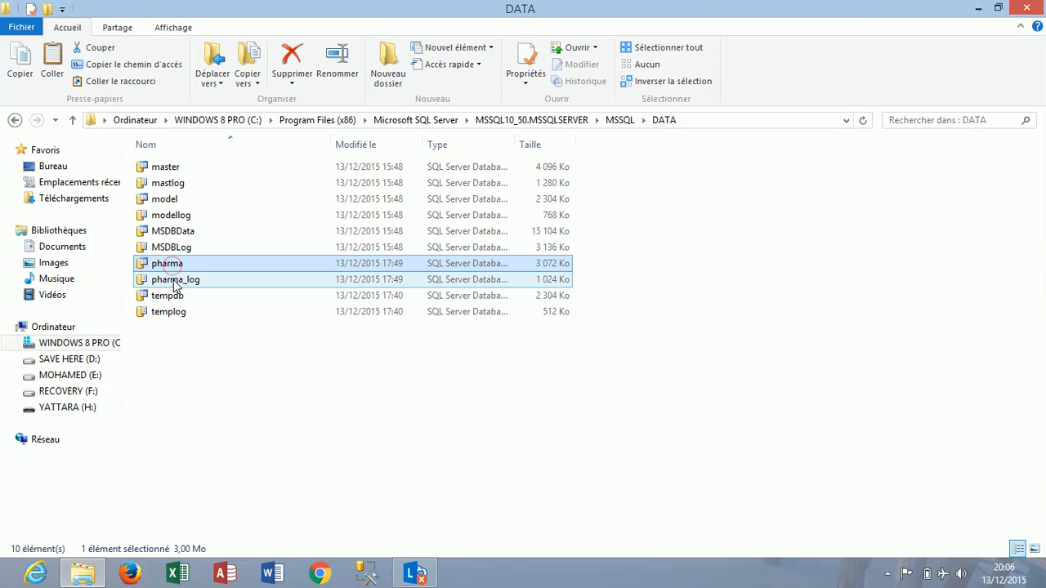
ctrl+click(173, 281)
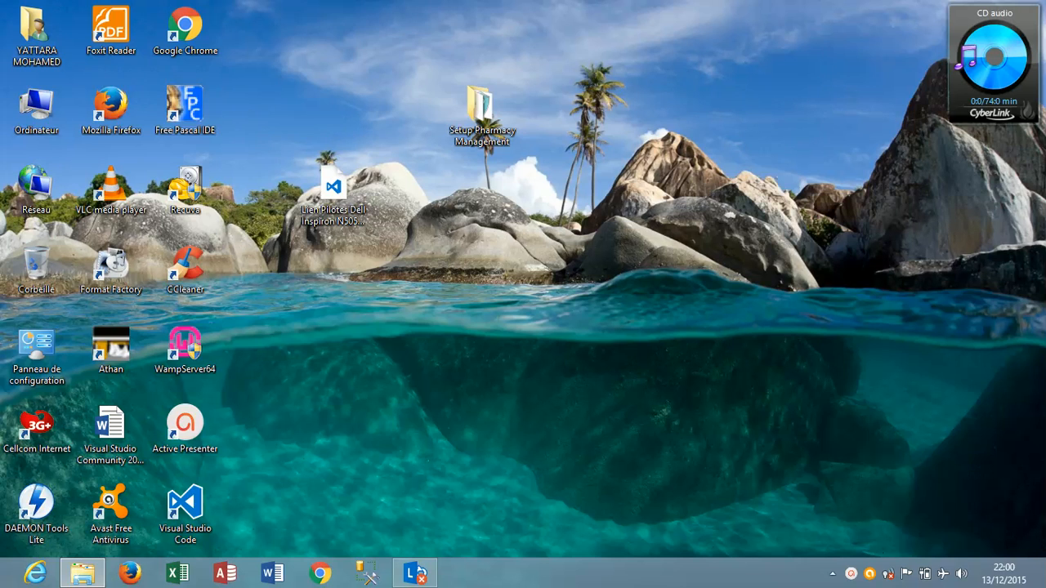
Switch to SQL Server Management Studio and connect to the local database engine with Windows authentication
click(366, 576)
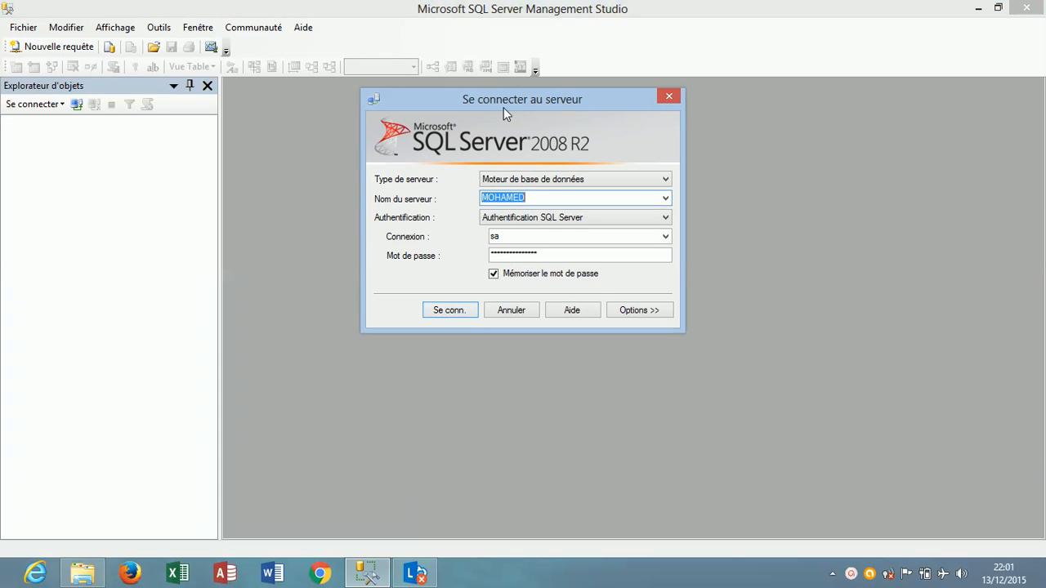
drag(510, 103, 525, 113)
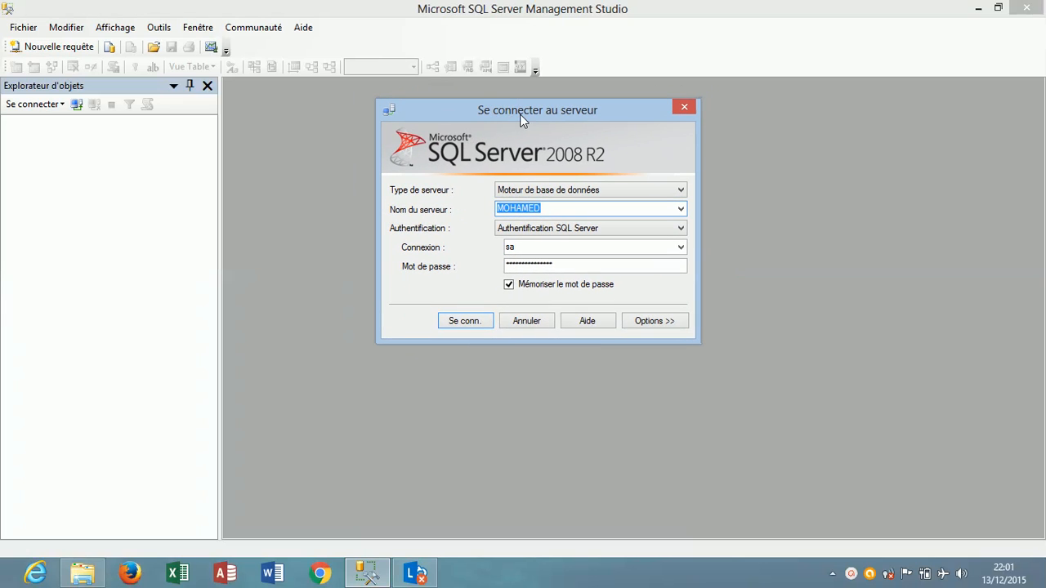
click(539, 229)
click(540, 243)
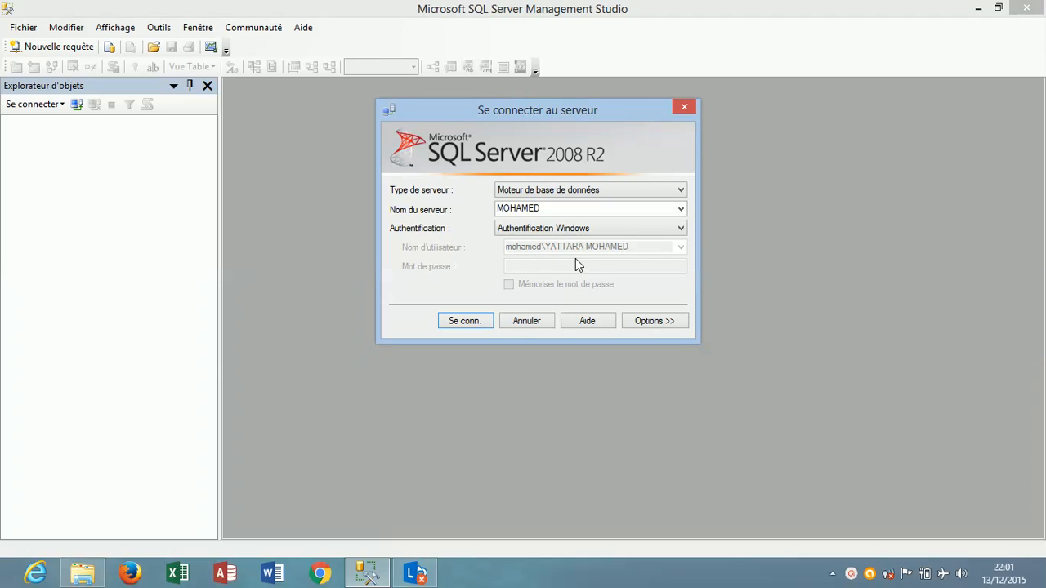
click(479, 320)
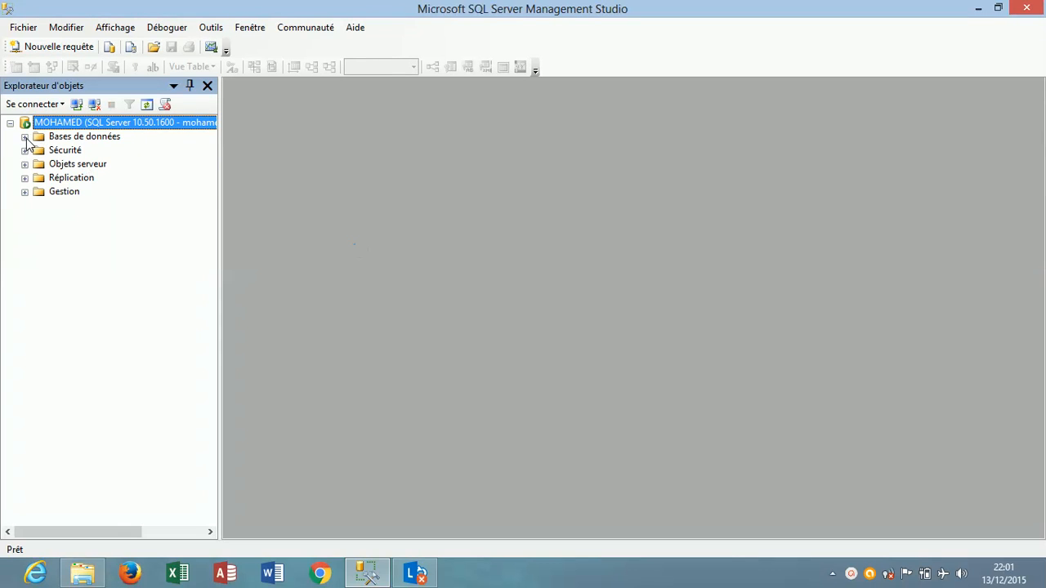
Disconnect from the server and reconnect using SQL Server authentication with the sa login
click(95, 104)
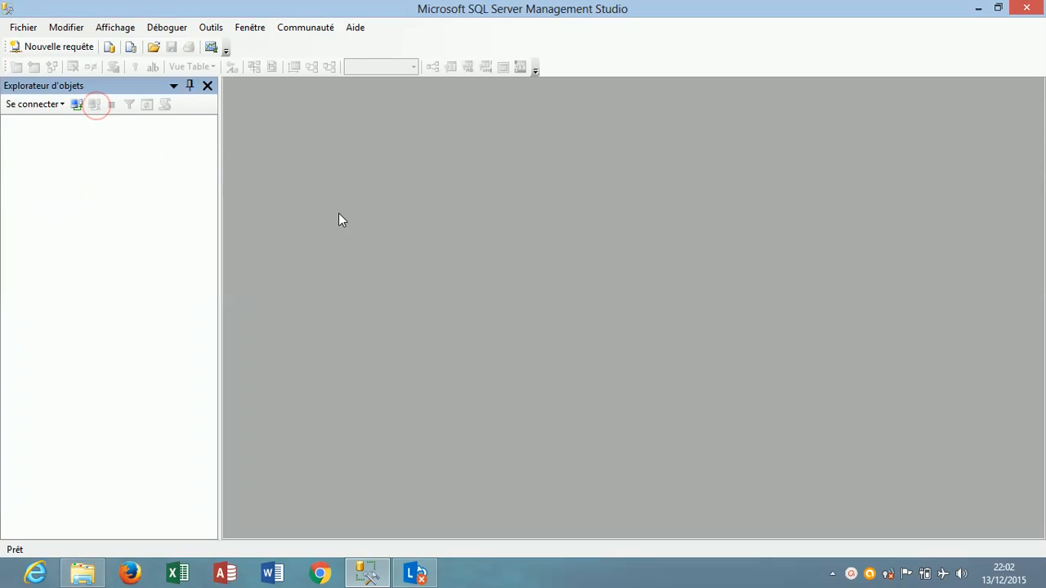
click(76, 105)
click(552, 217)
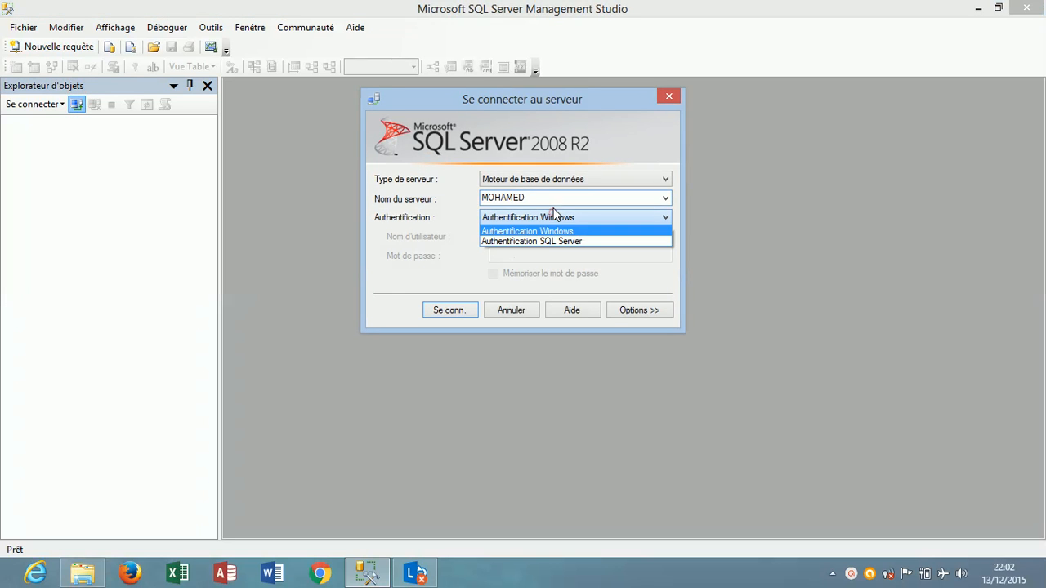
click(544, 241)
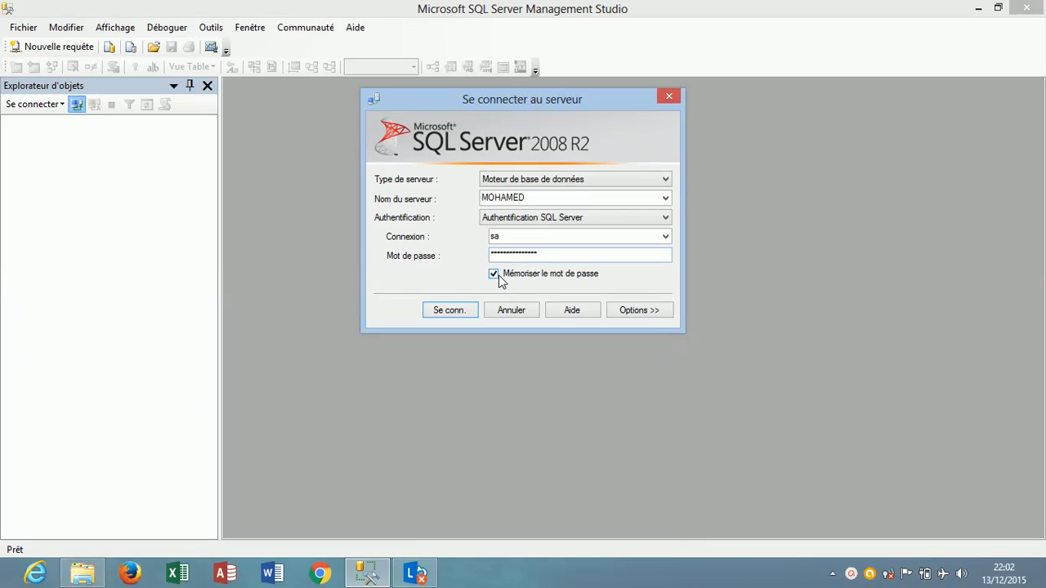
click(453, 313)
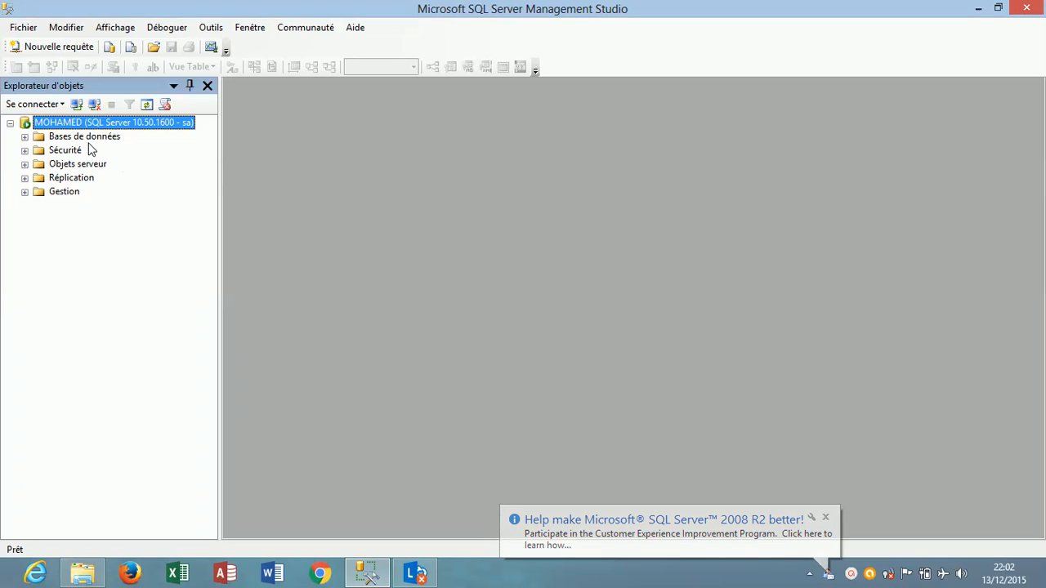
Attach the pharma database to the server using pharma.mdf from the MSSQL DATA folder
click(54, 138)
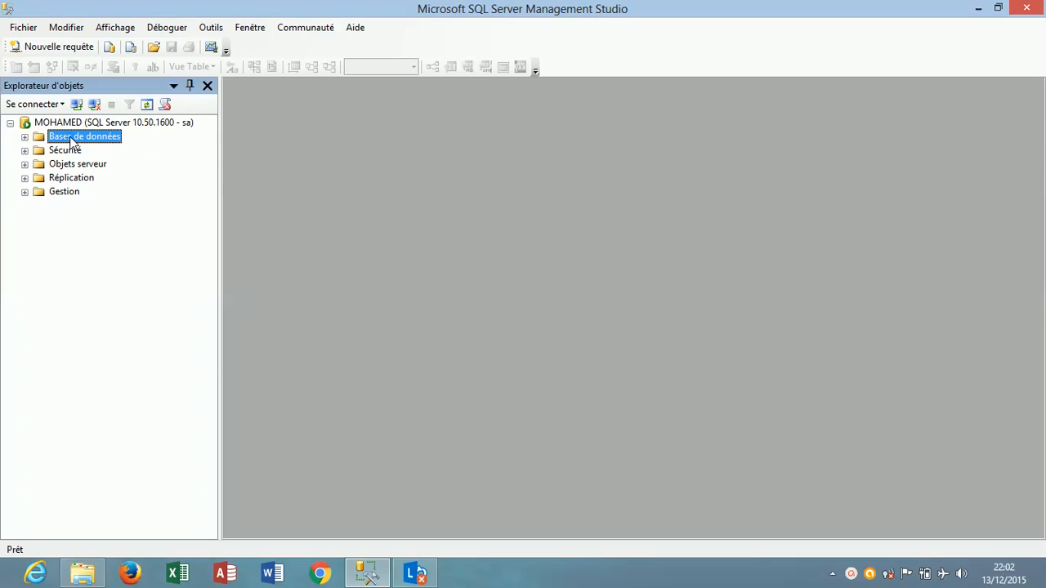
right_click(72, 142)
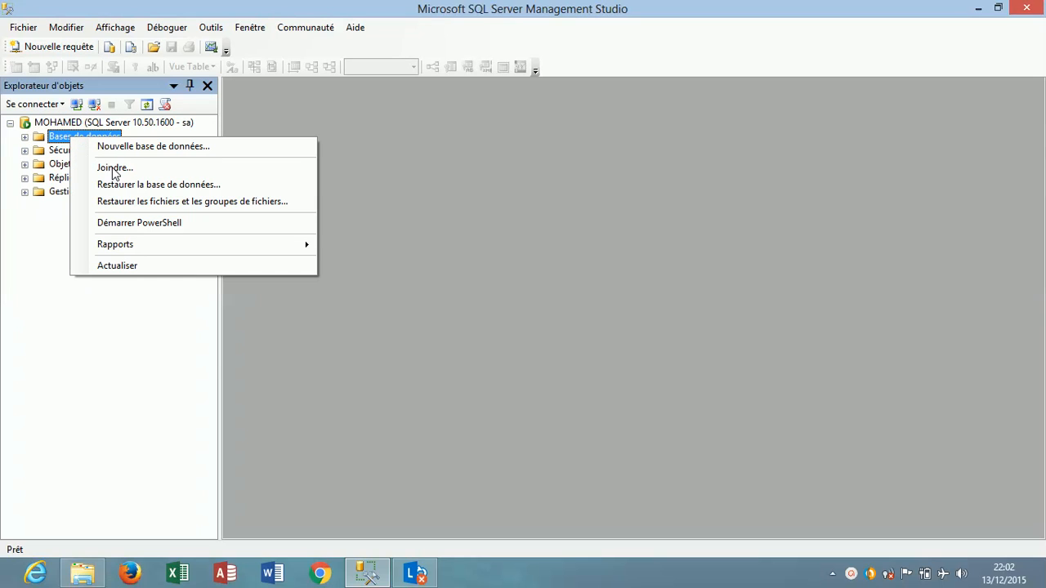
click(121, 168)
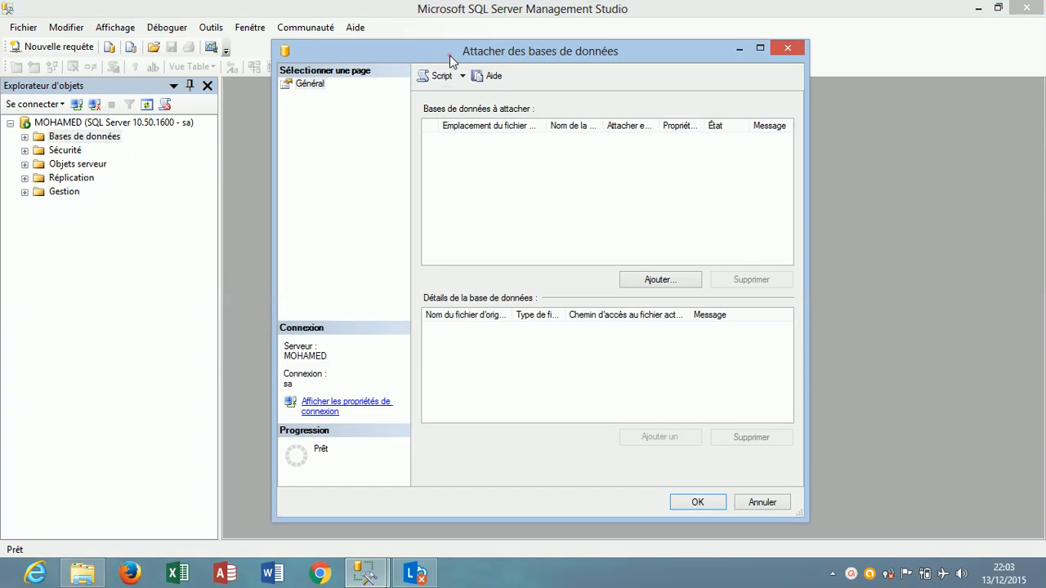
drag(449, 59, 415, 73)
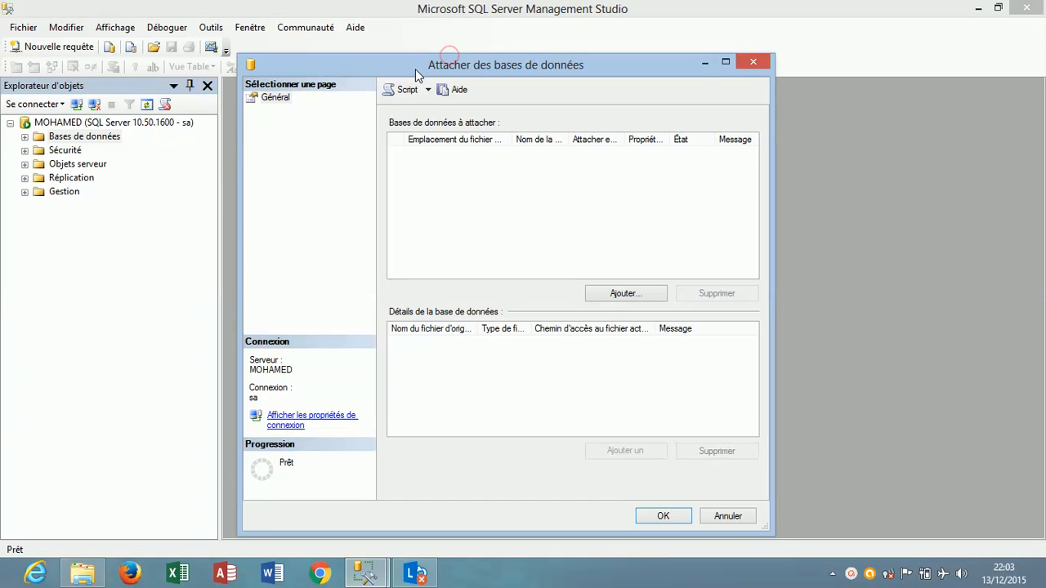
click(608, 294)
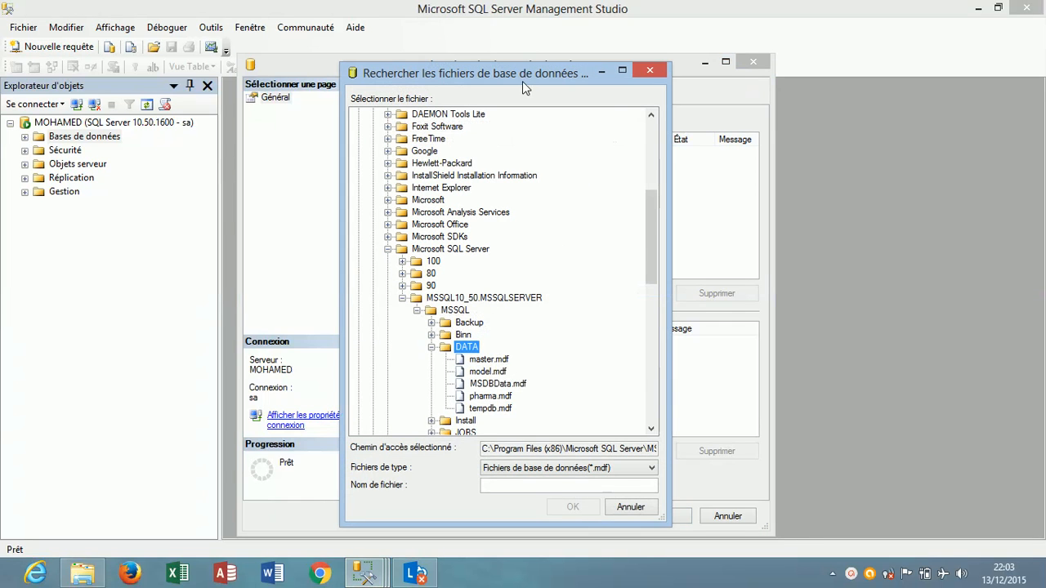
drag(525, 77, 558, 82)
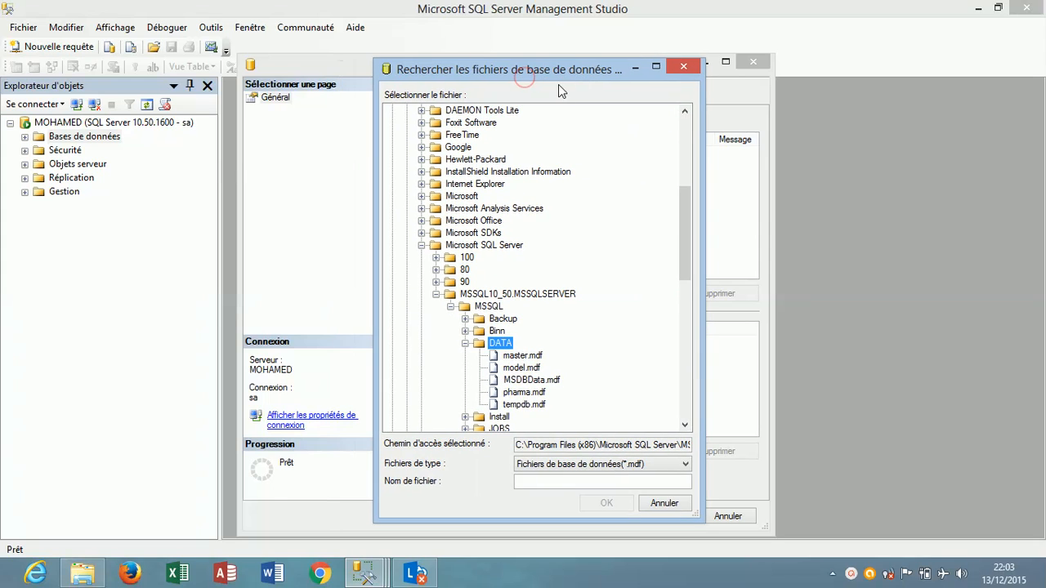
click(523, 392)
click(608, 505)
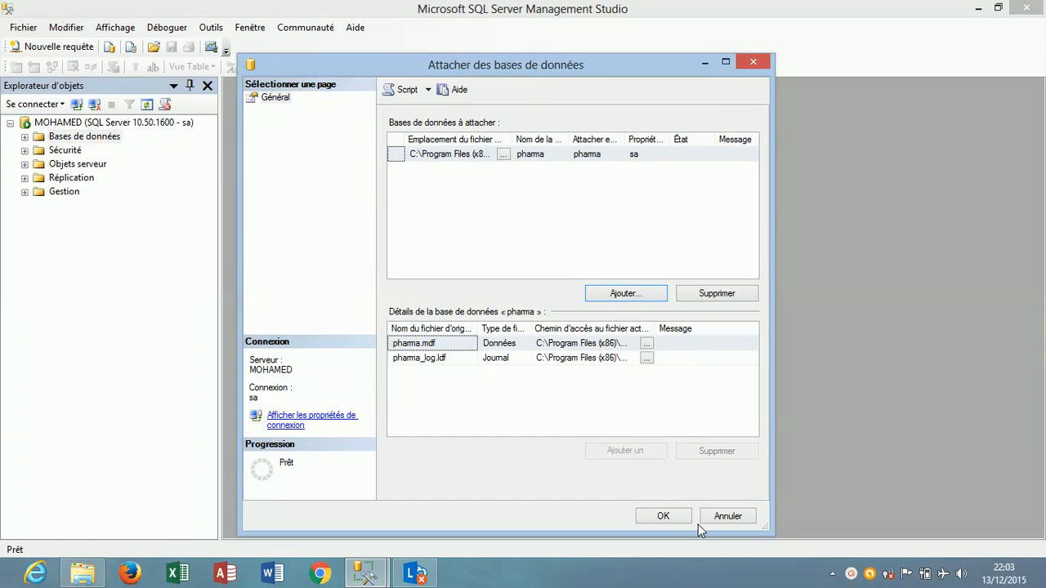
click(674, 520)
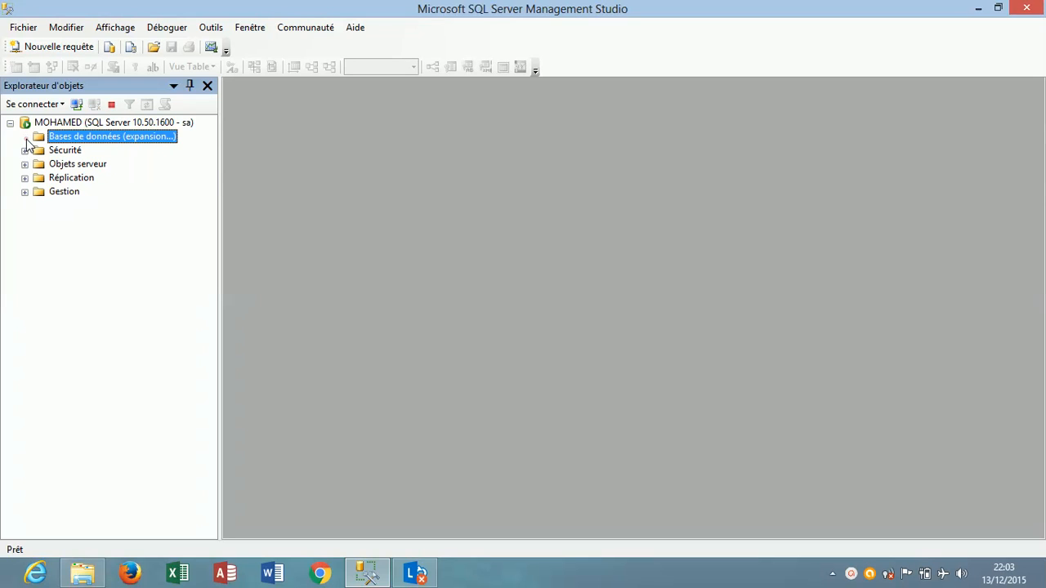
Expand the pharma database and open its dbo.relation_pharma database diagram
click(26, 137)
click(70, 166)
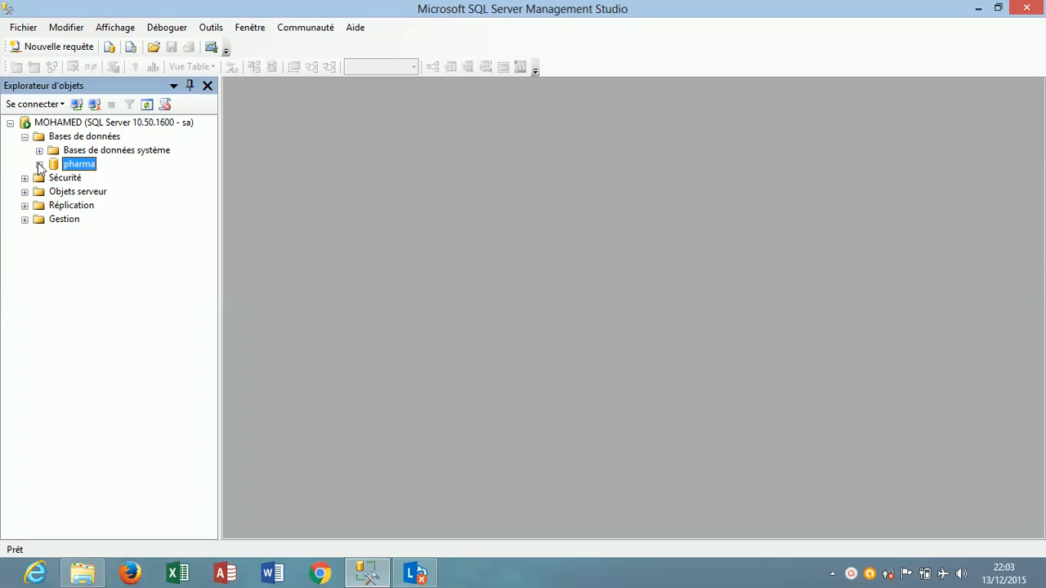
click(39, 164)
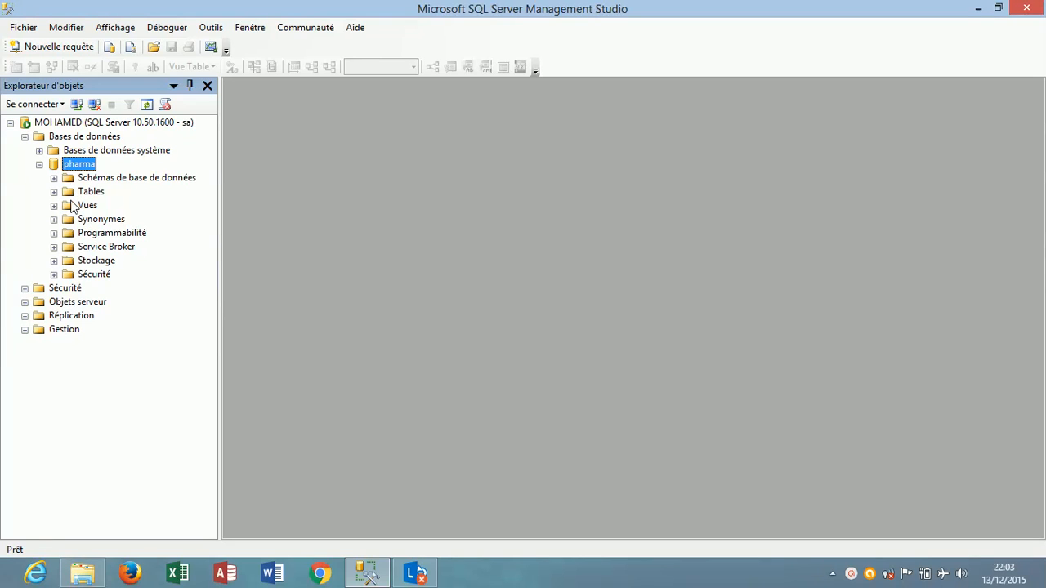
click(53, 178)
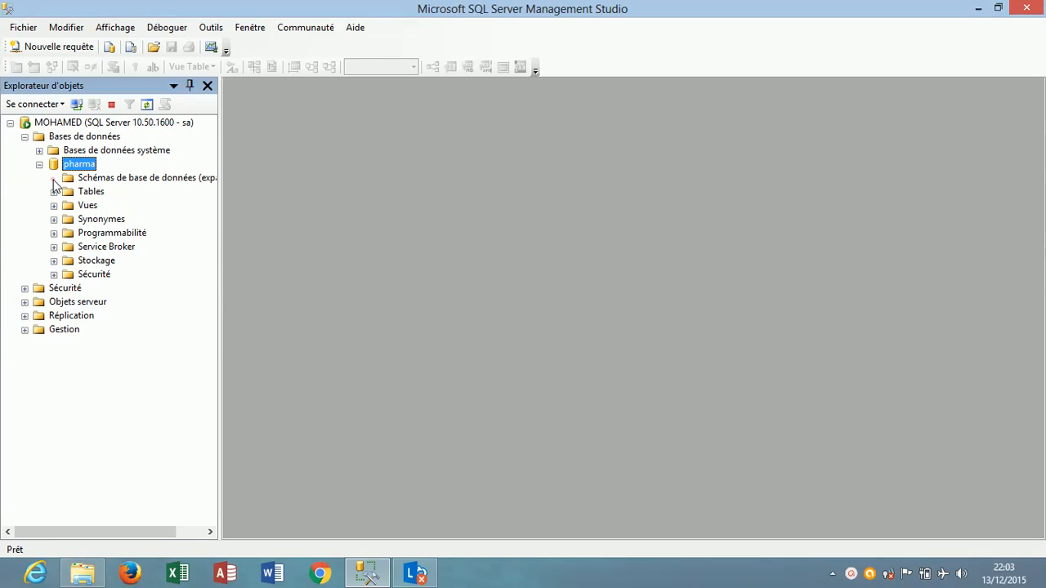
click(114, 193)
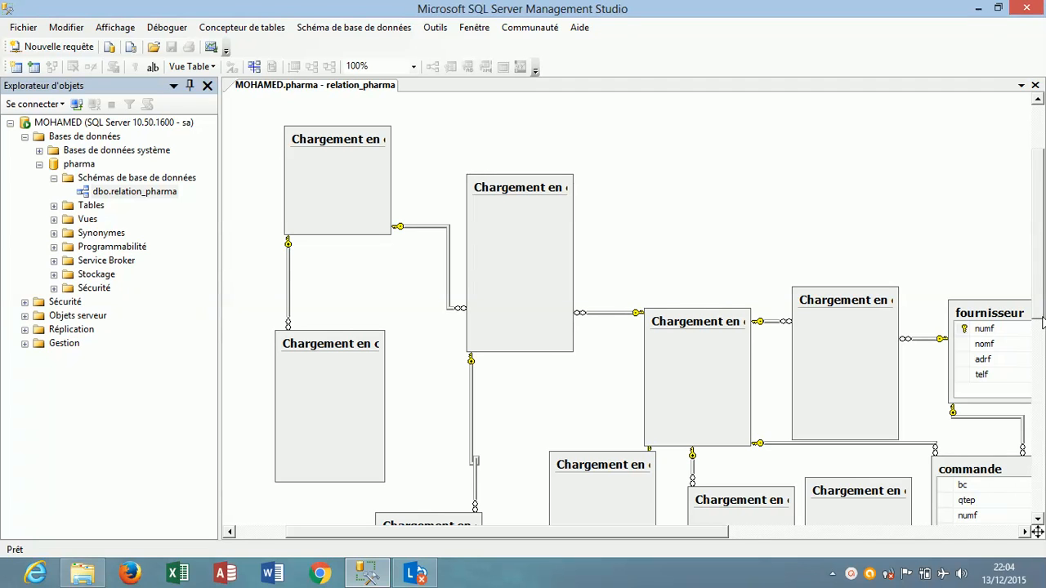
Examine the tables and relationships throughout the relation_pharma diagram, and close the diagram
scroll(1043, 323, down, 5)
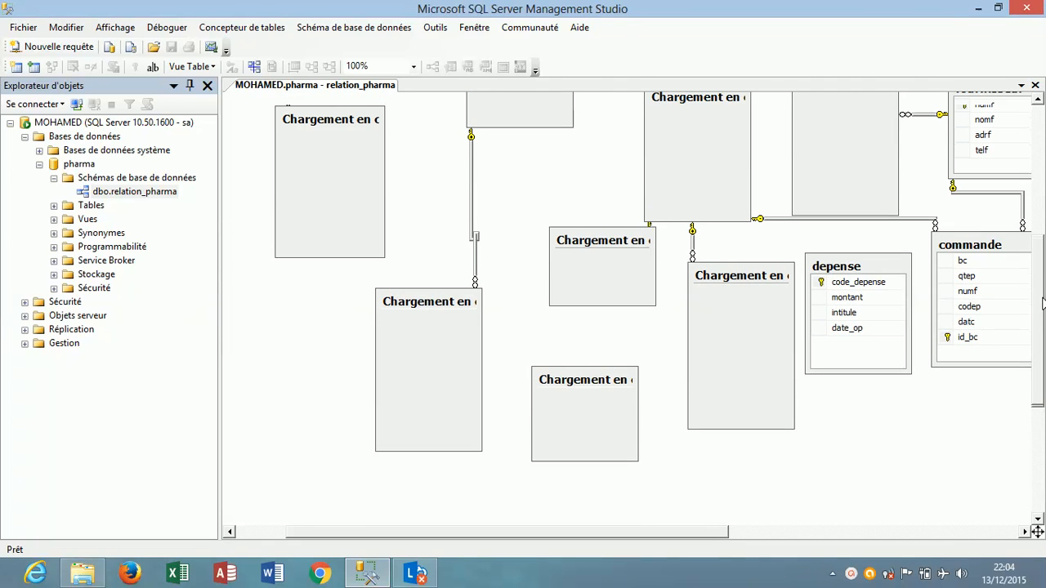
drag(1042, 302, 1043, 302)
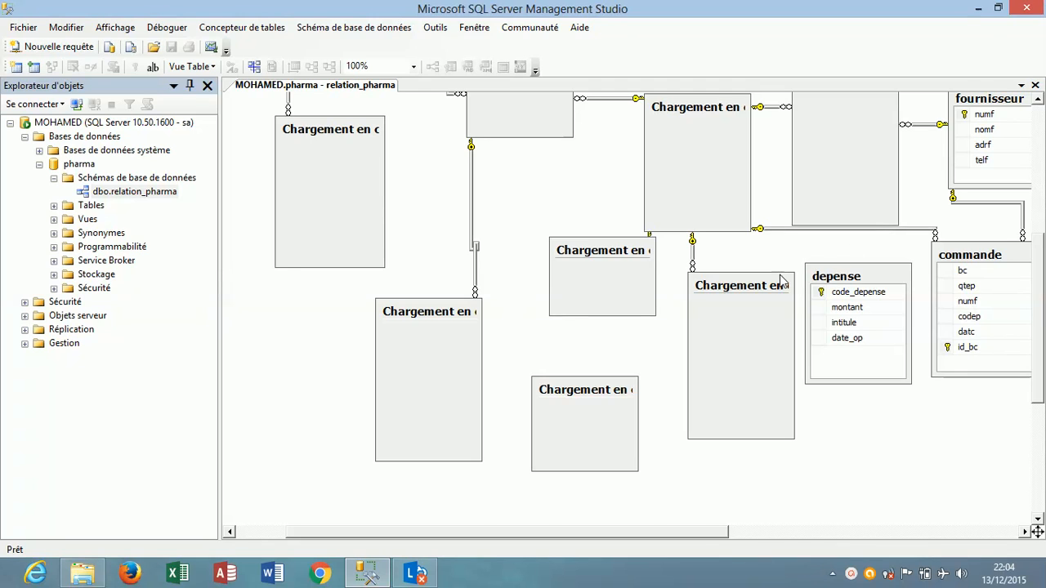
scroll(780, 281, up, 3)
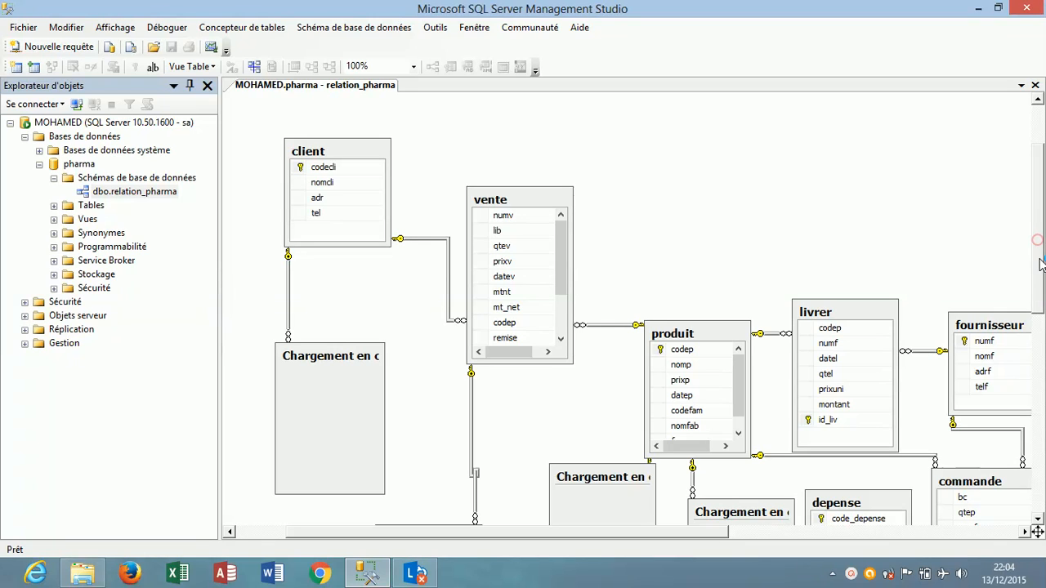
scroll(1041, 273, down, 2)
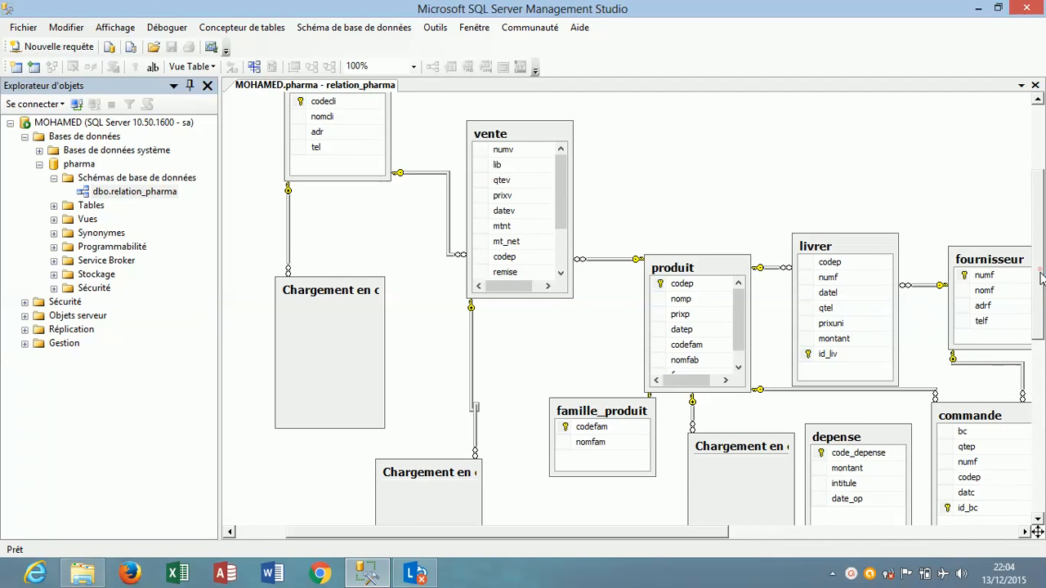
drag(1041, 273, 1041, 306)
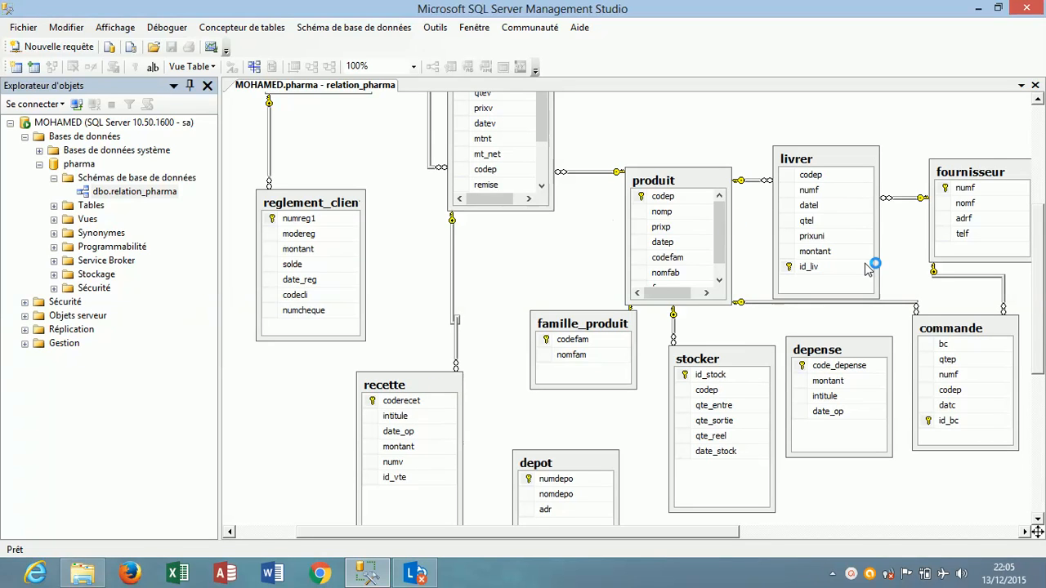
click(1035, 85)
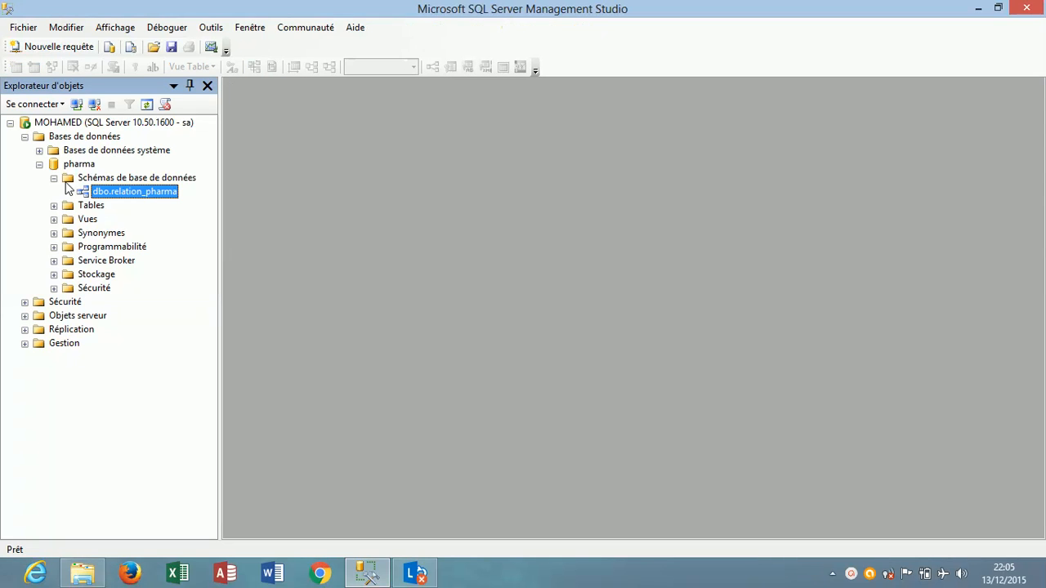
Collapse the database diagrams folder, review the list of tables in pharma, and collapse it again
click(54, 179)
click(54, 191)
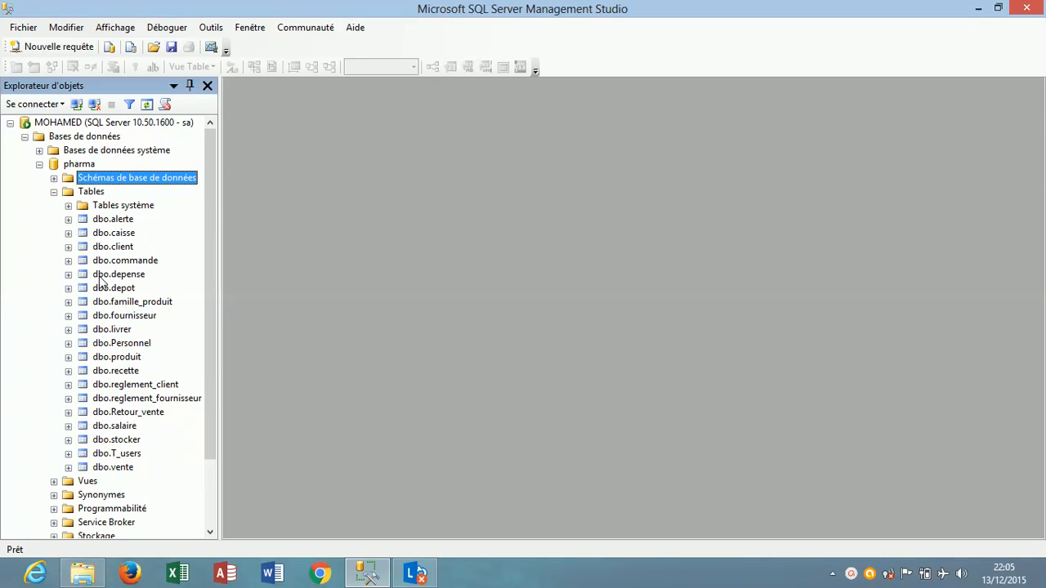
click(55, 192)
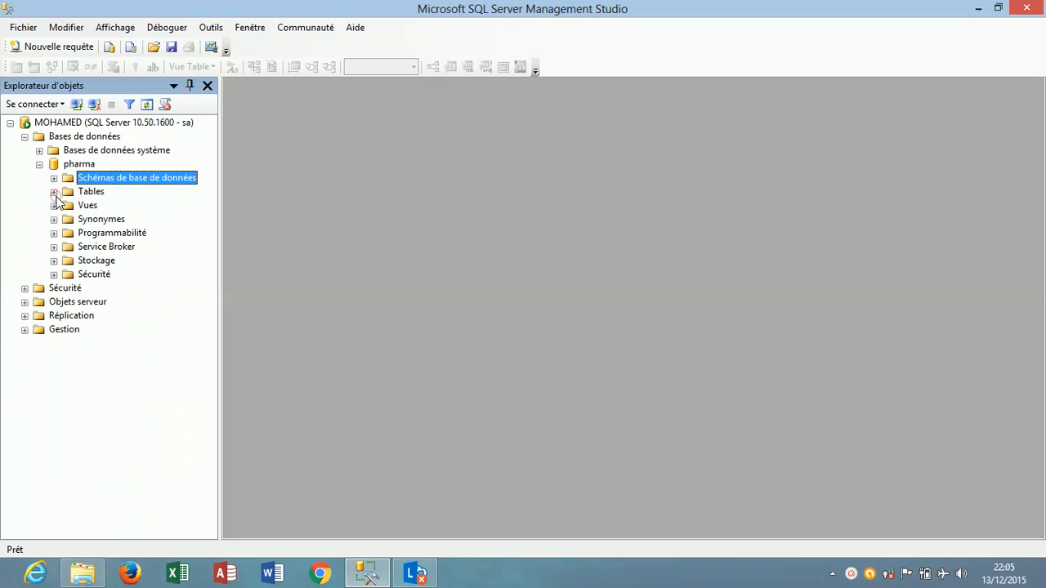
Check the pharma user among the pharma database's security users, and collapse the security folder
click(54, 276)
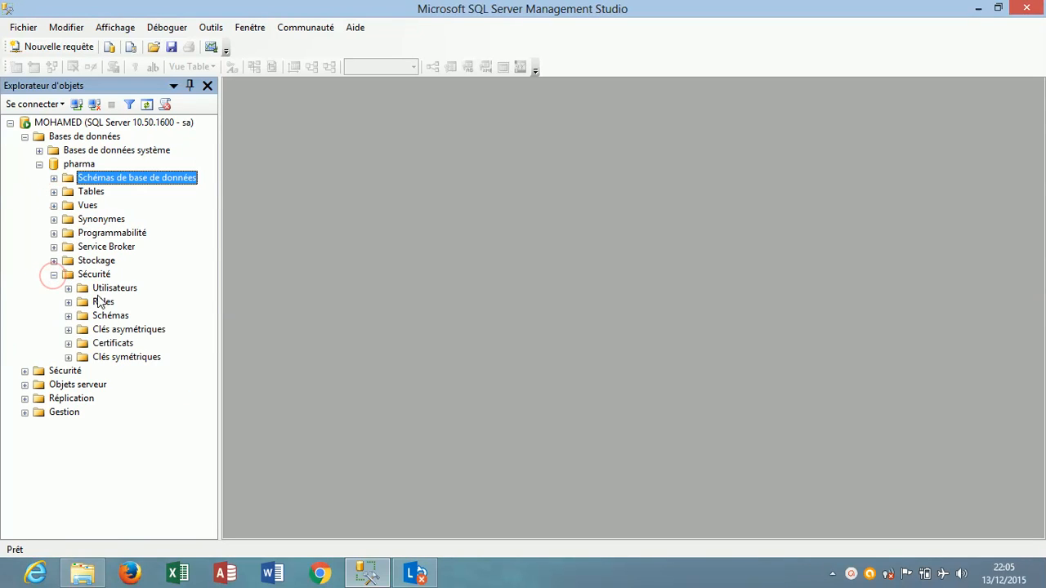
click(70, 288)
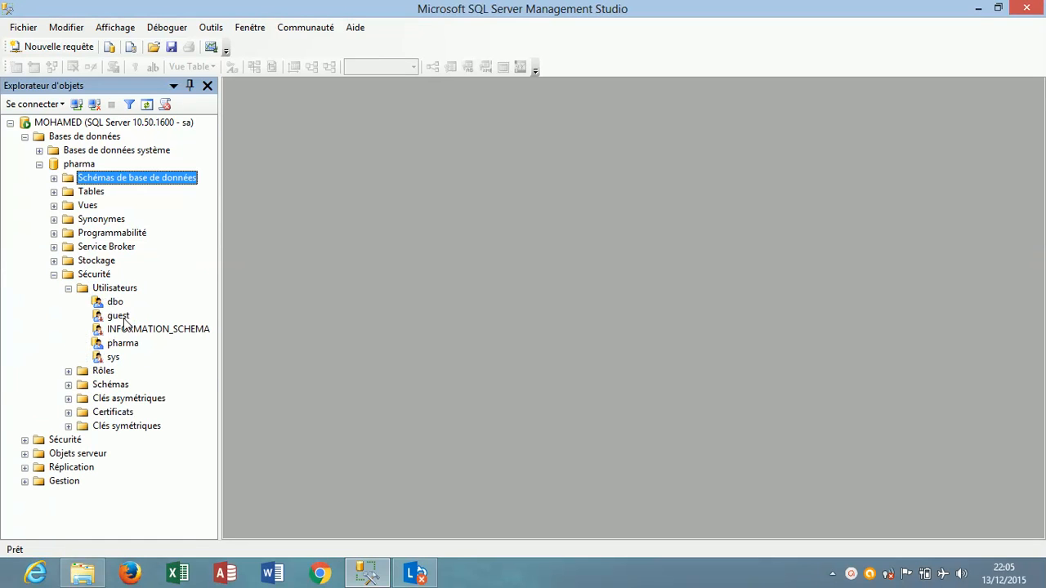
click(116, 344)
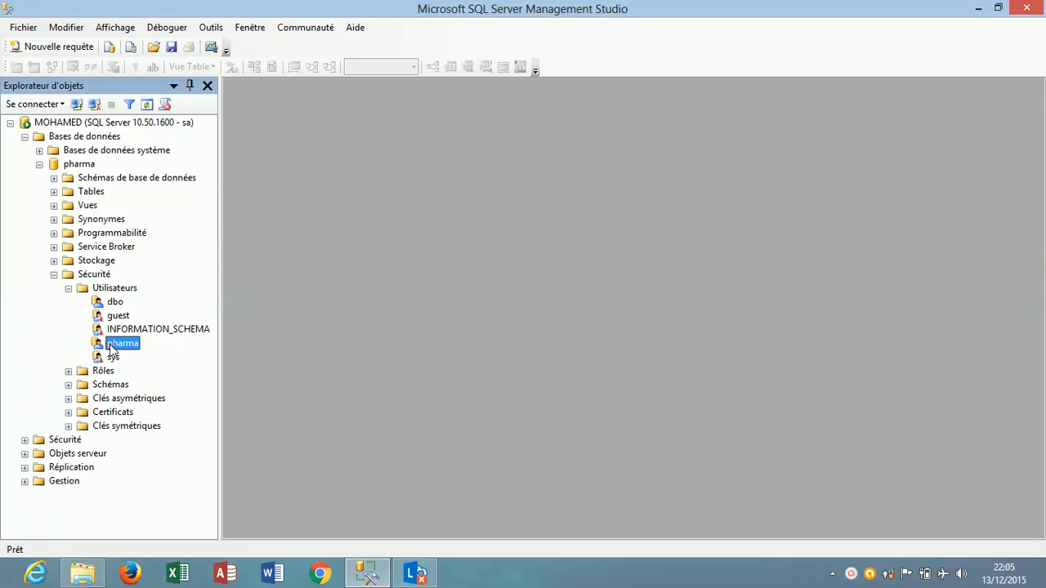
click(54, 276)
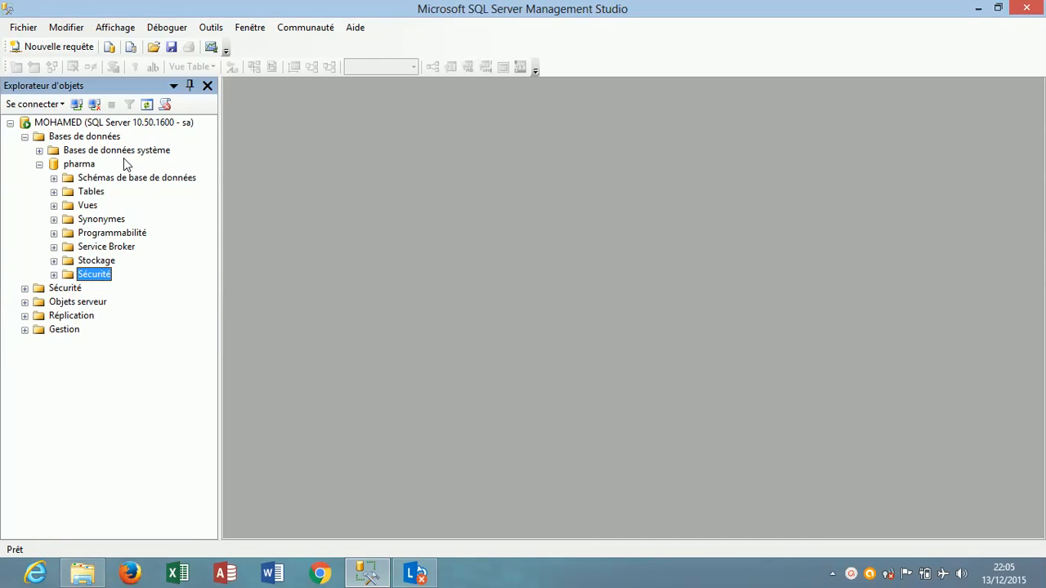
Disconnect from the server, dismiss the new connection dialog, and exit Management Studio
click(94, 105)
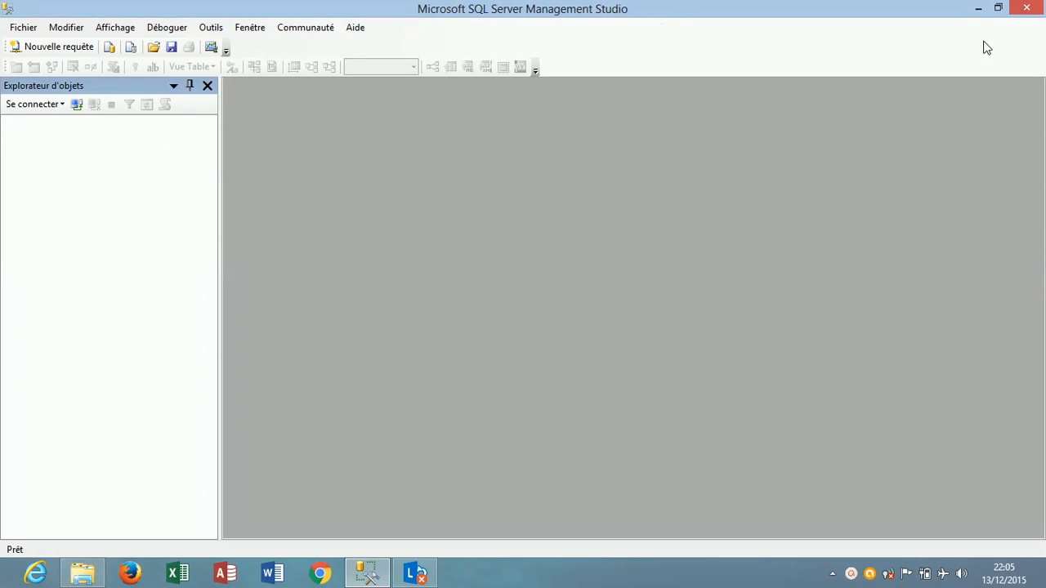
click(77, 105)
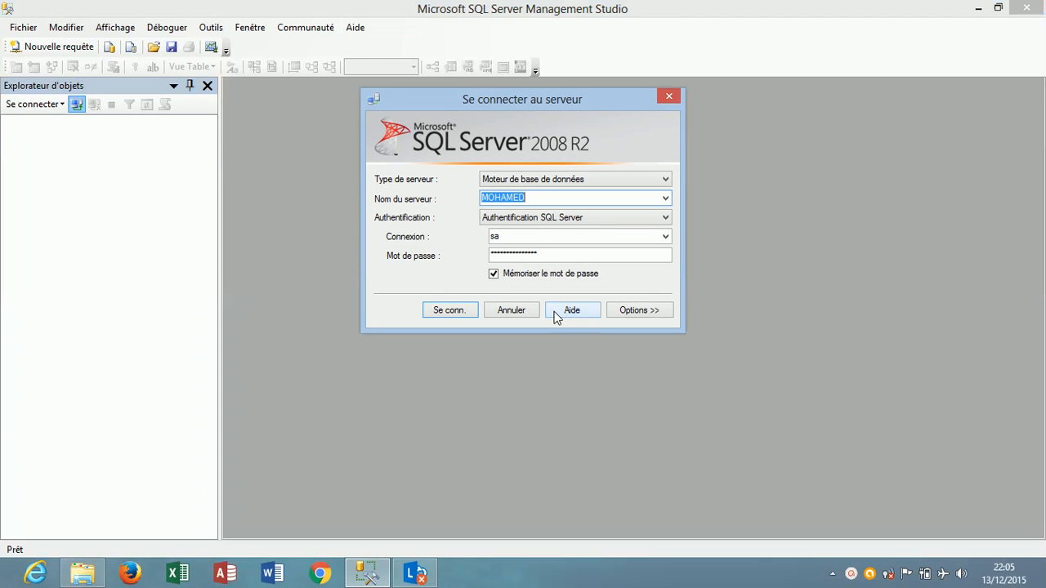
click(535, 310)
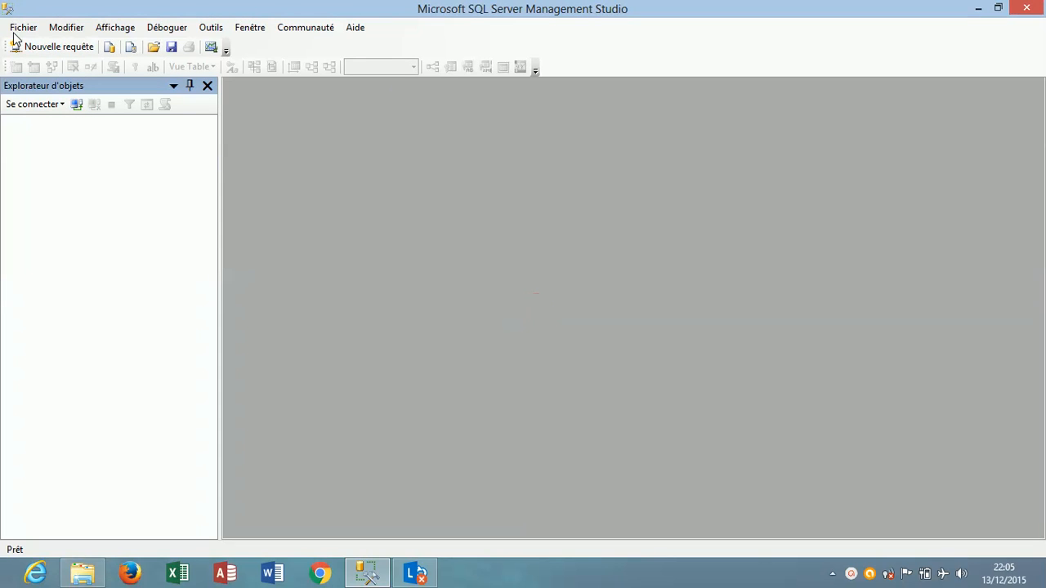
click(13, 35)
click(71, 231)
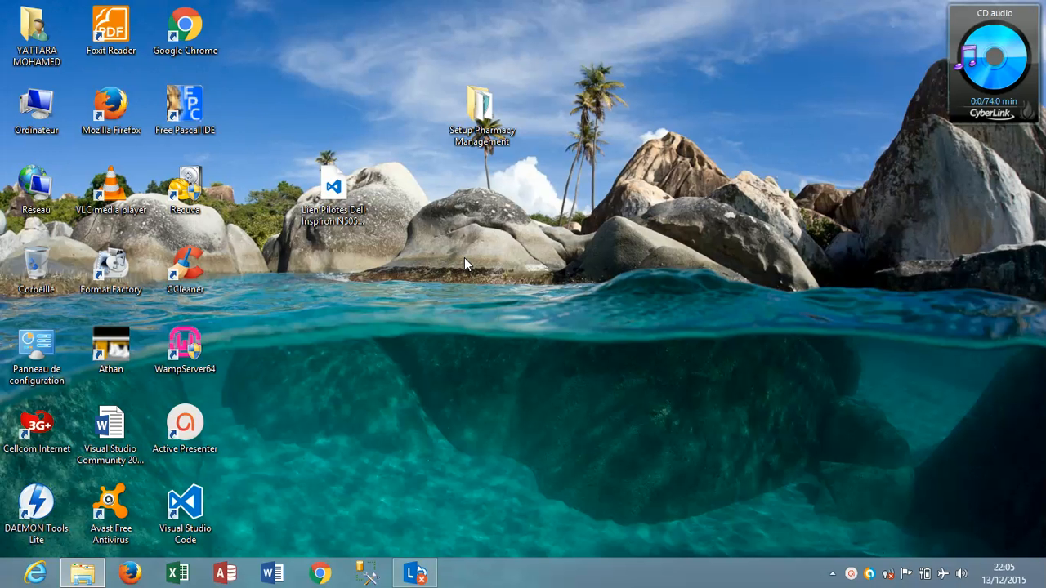
click(851, 574)
click(936, 535)
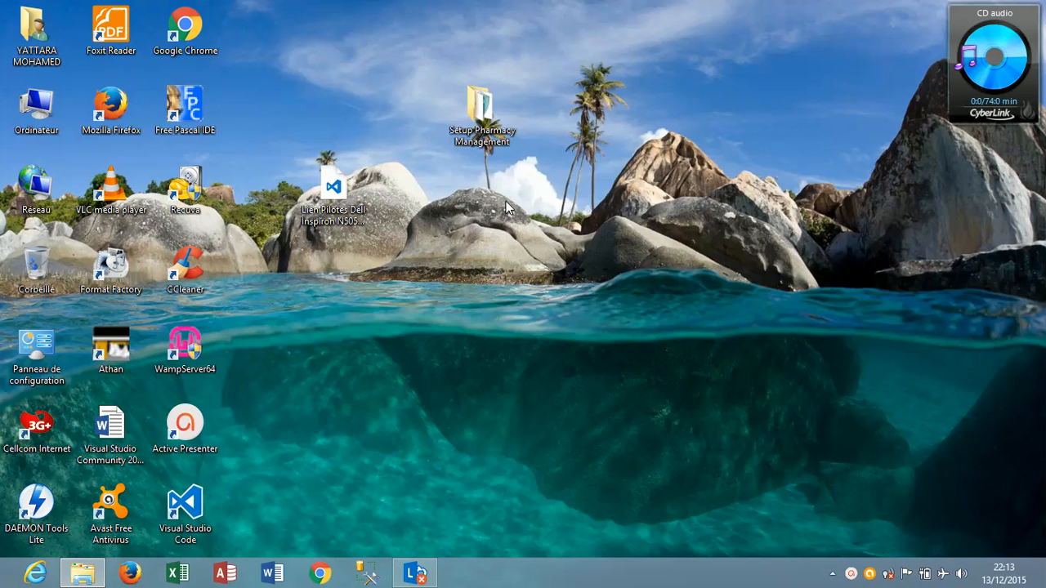
Open the Install password file from the desktop's Setup Pharmacy Management folder in Notepad (Bloc-notes) and select the installation password
double_click(483, 142)
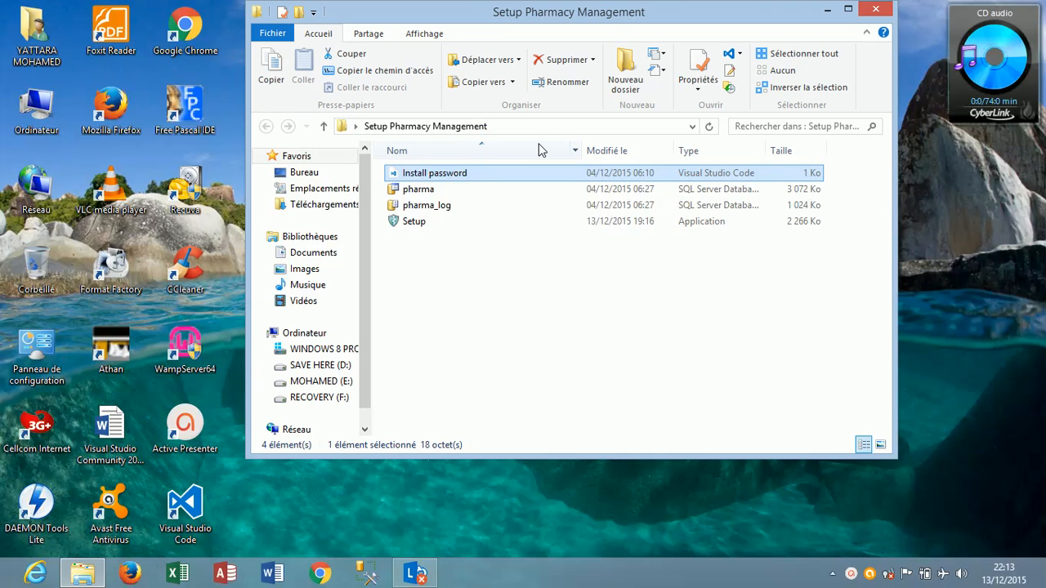
click(846, 10)
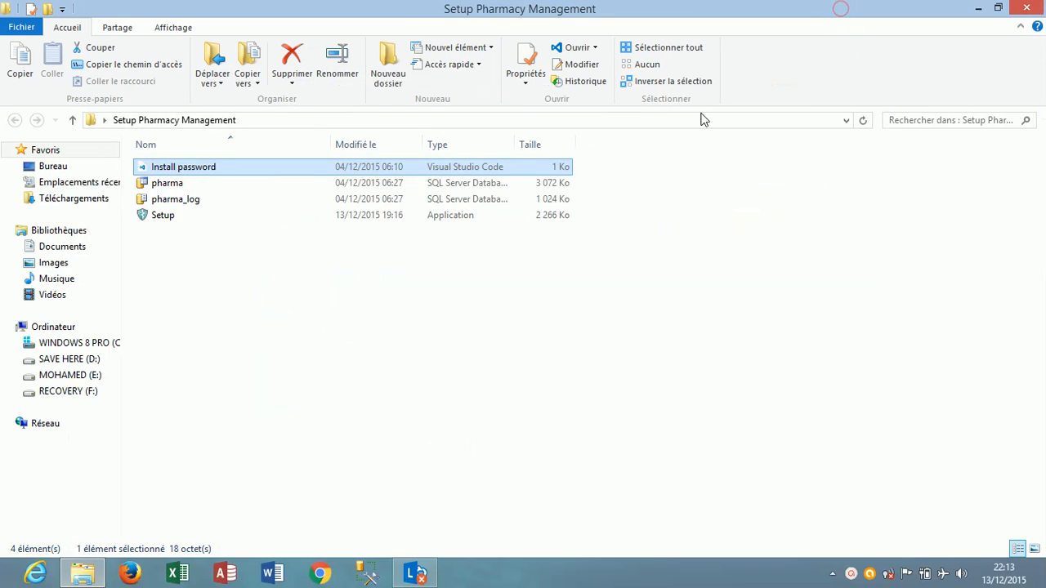
right_click(181, 168)
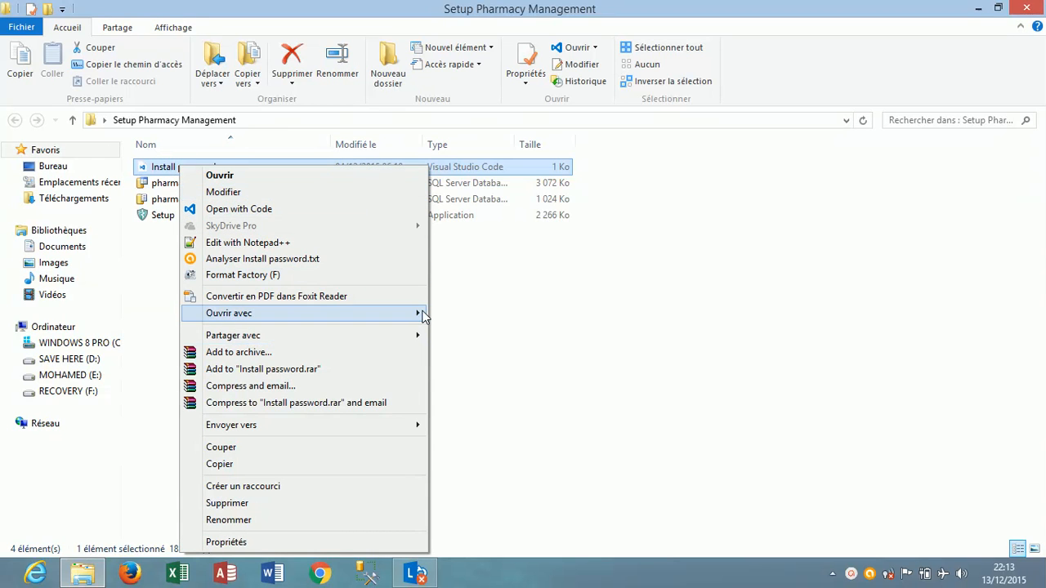
mouse_move(418, 313)
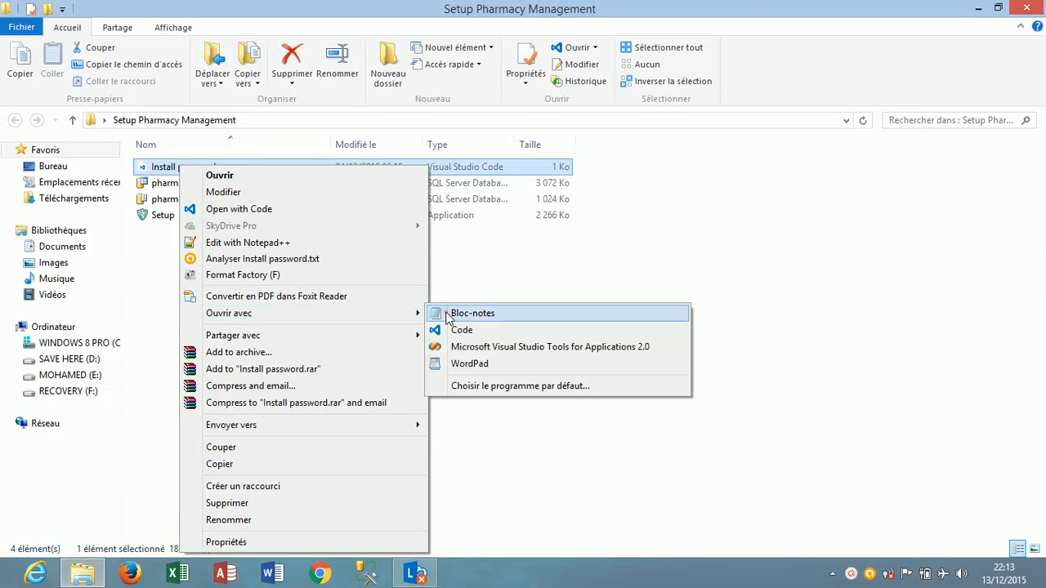
click(436, 315)
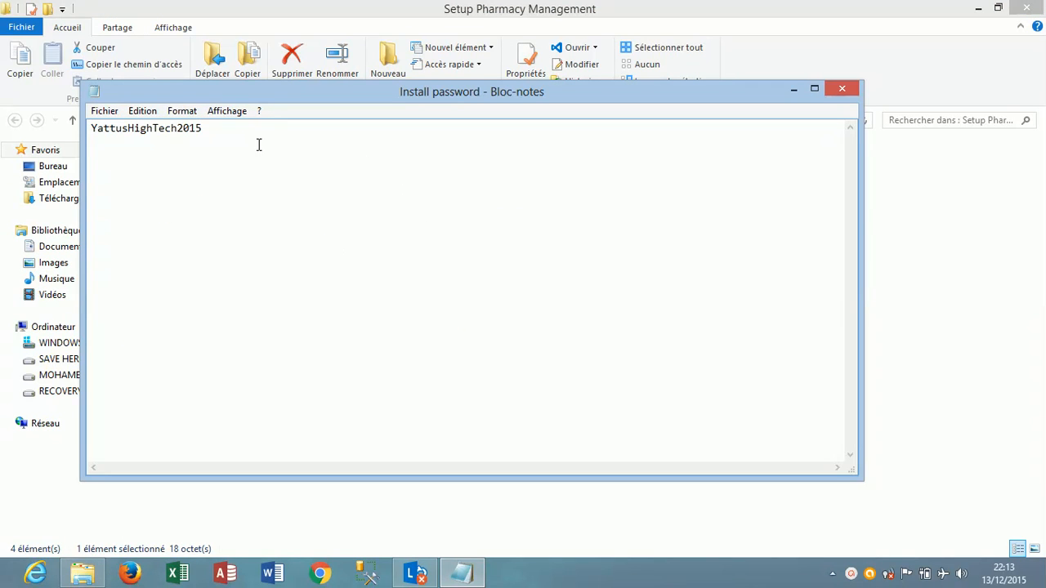
drag(205, 128, 89, 129)
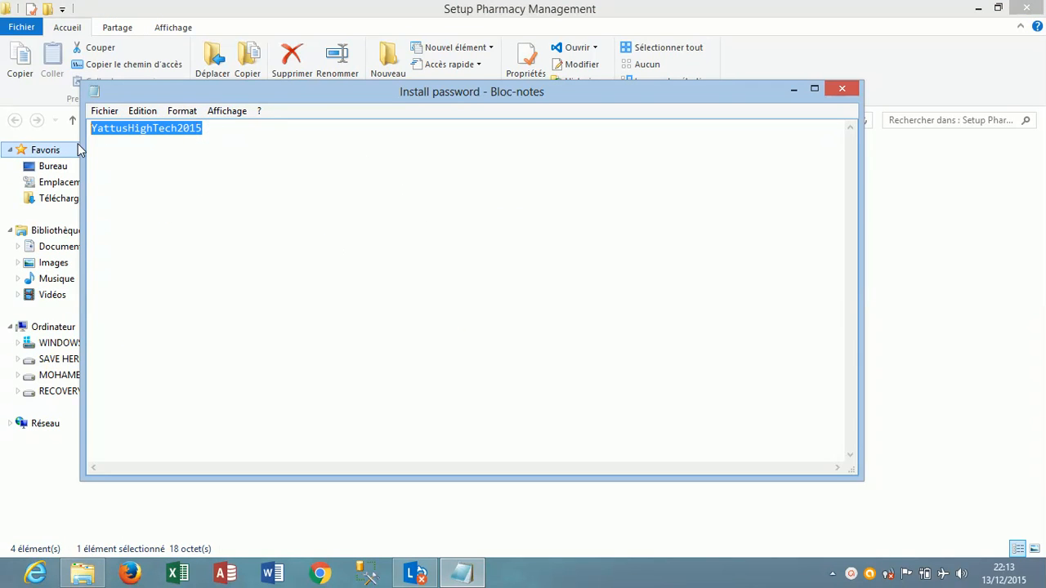
Copy the selected installation password to the clipboard and minimize the Install password file
right_click(109, 134)
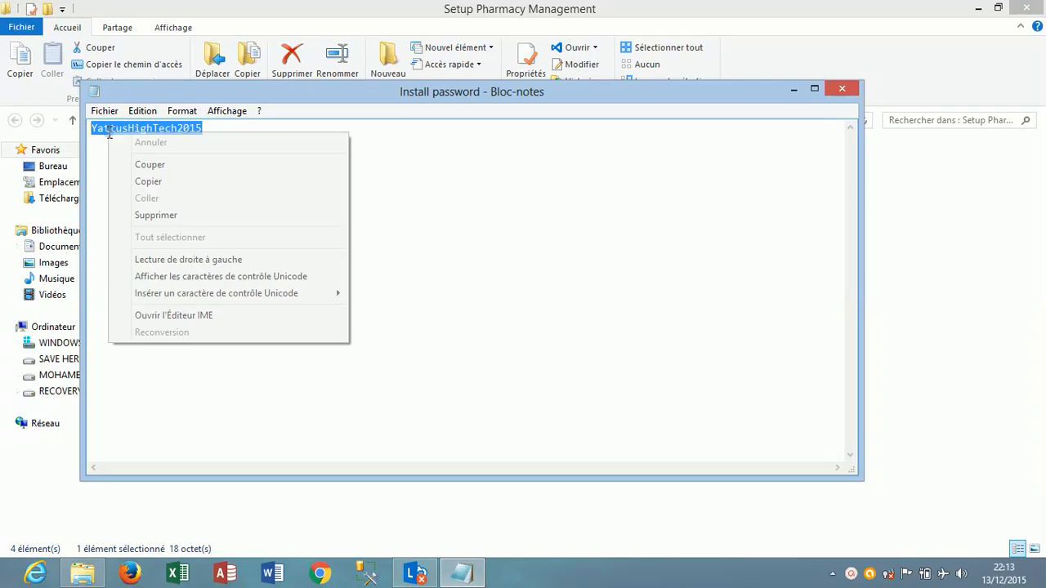
click(150, 181)
click(794, 88)
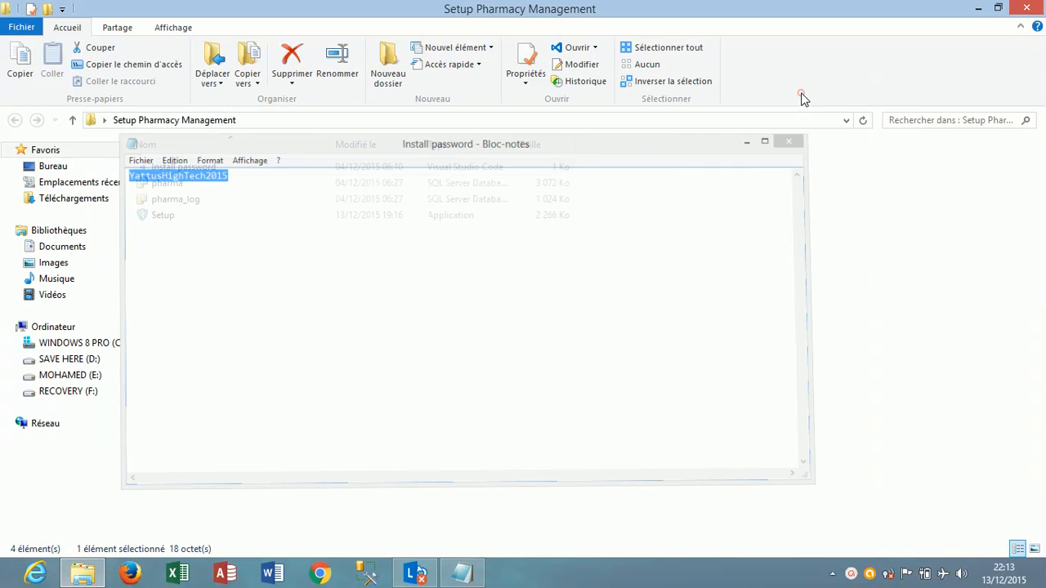
Run Setup from the Setup Pharmacy Management folder, allow it to make changes, and confirm Français as the installation language
double_click(179, 218)
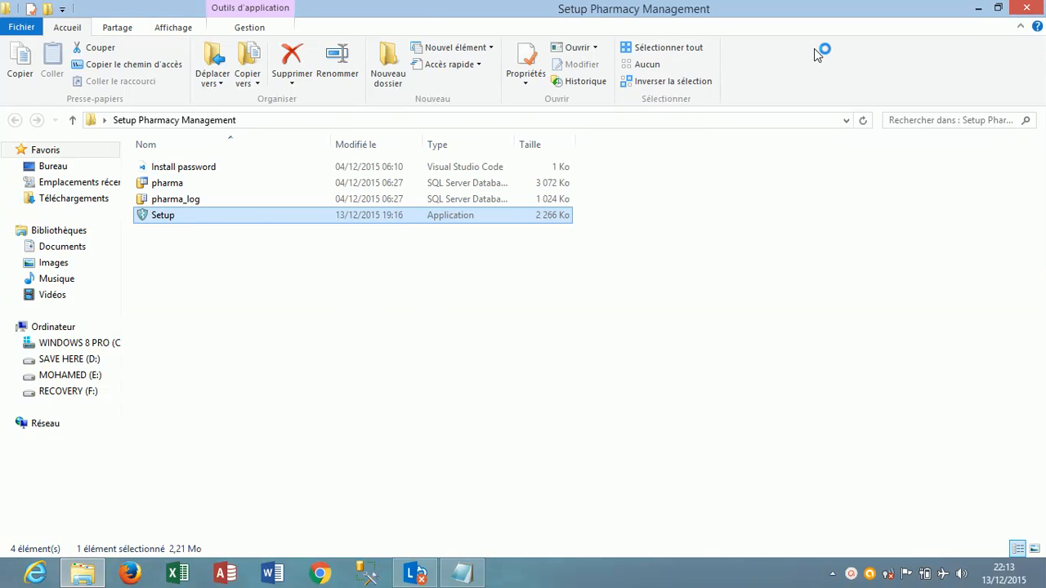
click(979, 8)
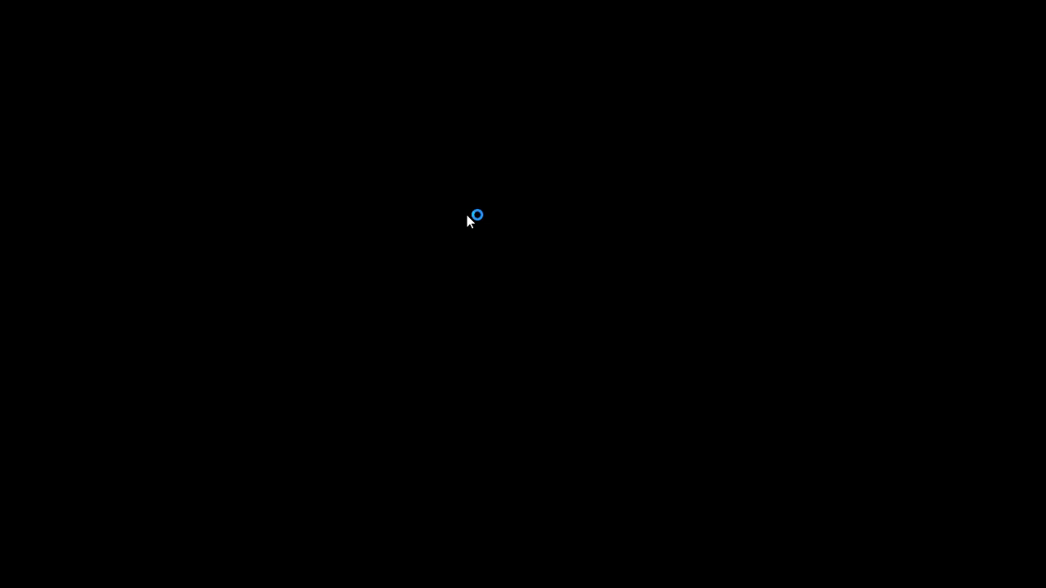
click(554, 332)
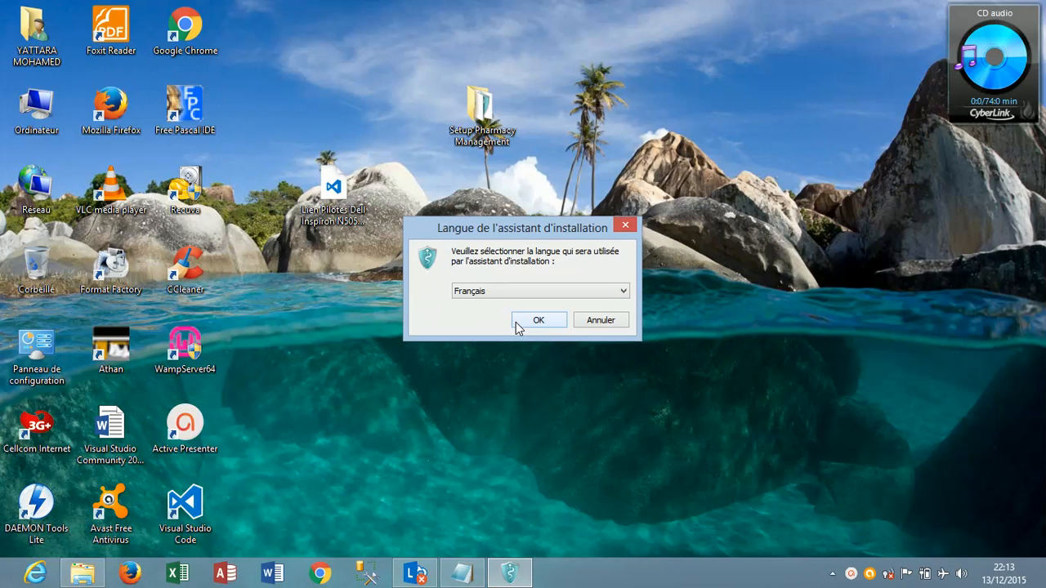
click(512, 294)
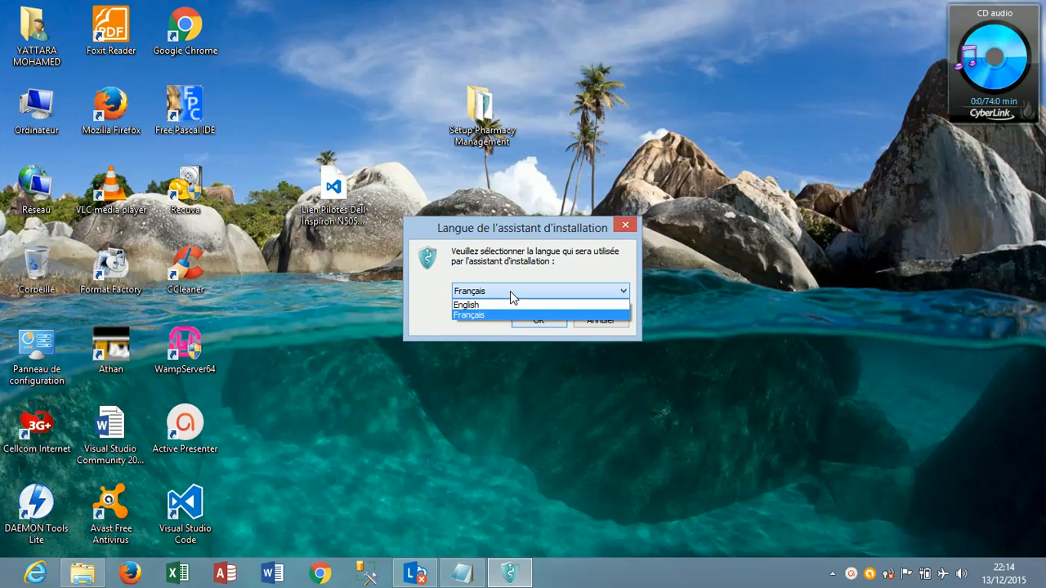
click(510, 294)
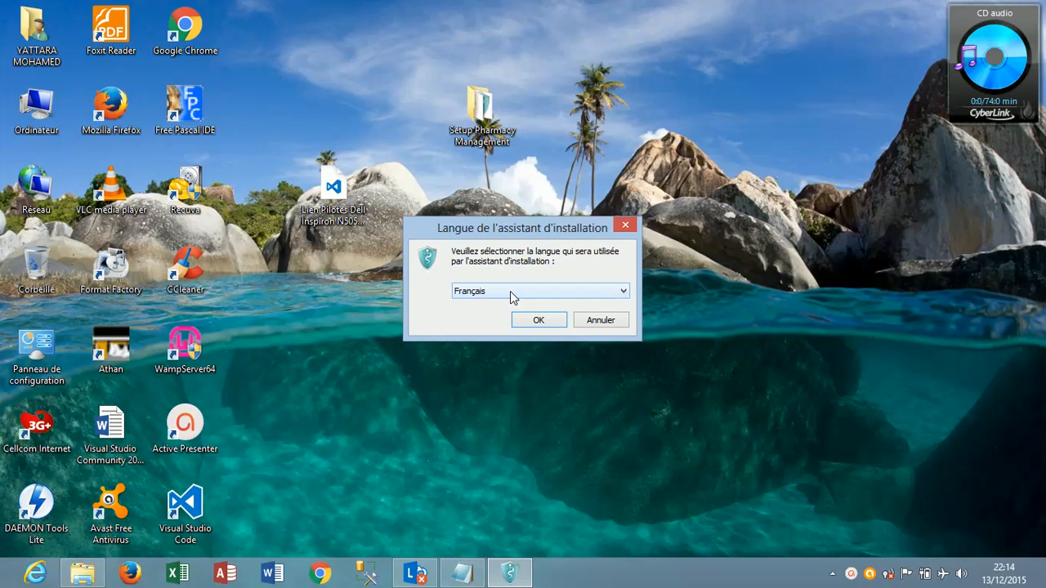
click(546, 324)
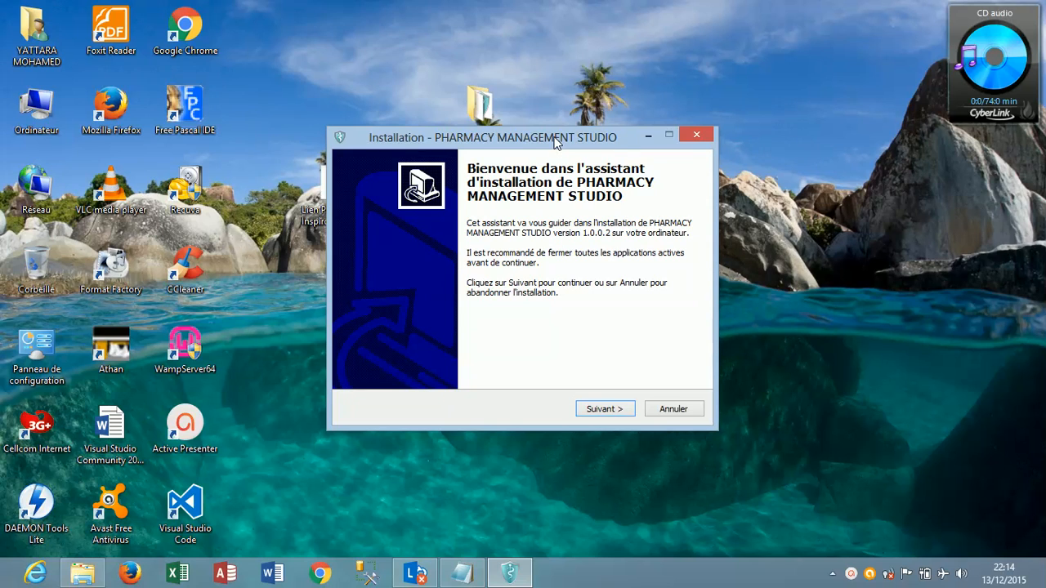
Continue past the installer's welcome page, paste the installation password into the password field, and submit it
drag(555, 142, 568, 106)
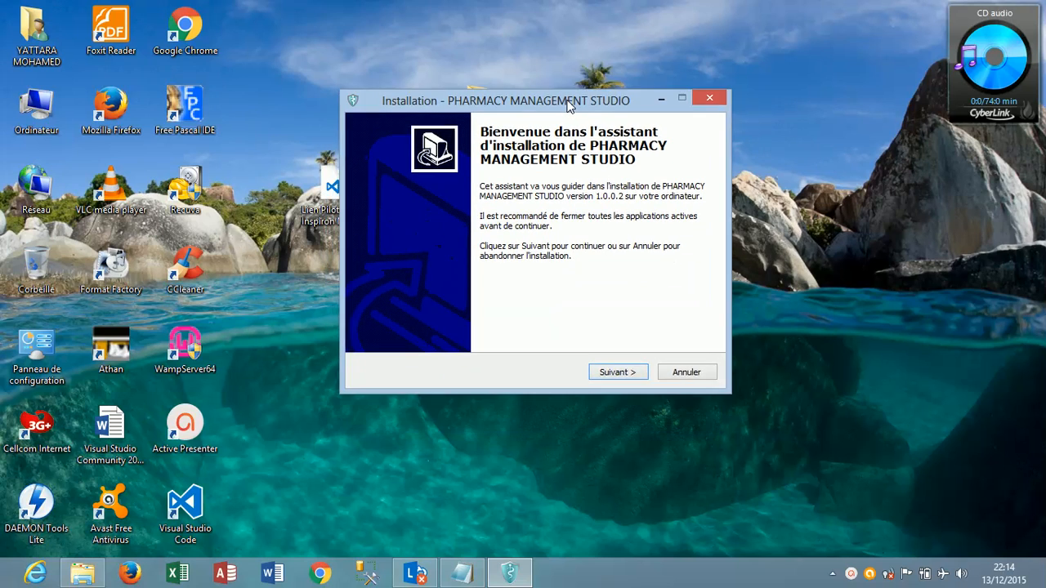
click(624, 375)
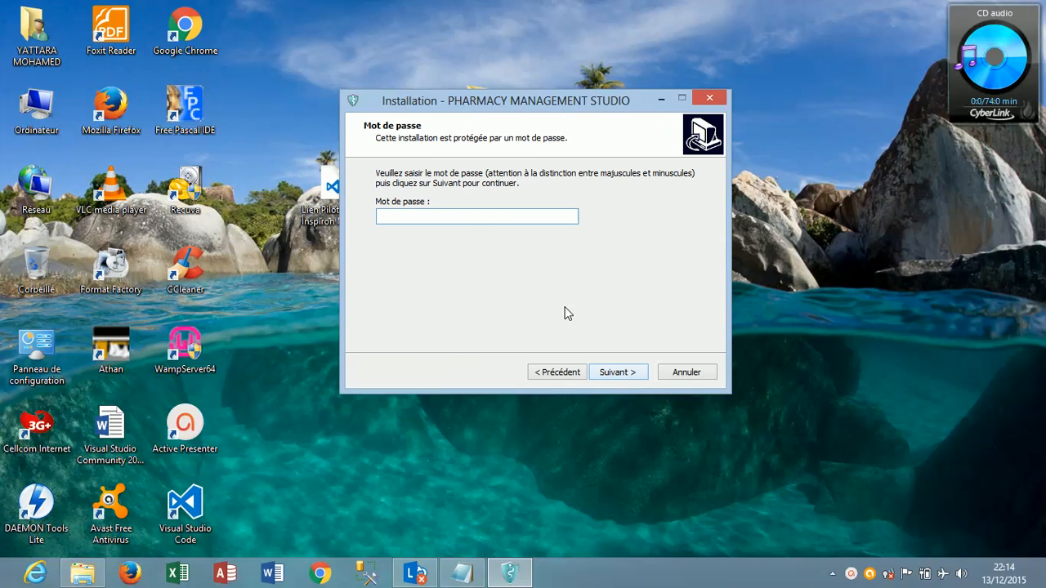
drag(524, 102, 591, 76)
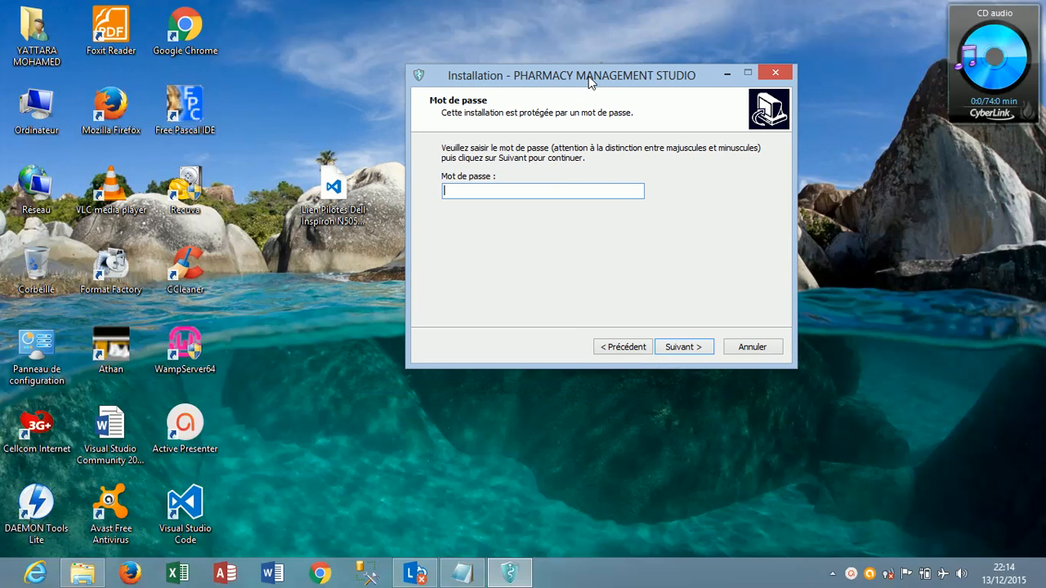
right_click(543, 190)
click(583, 255)
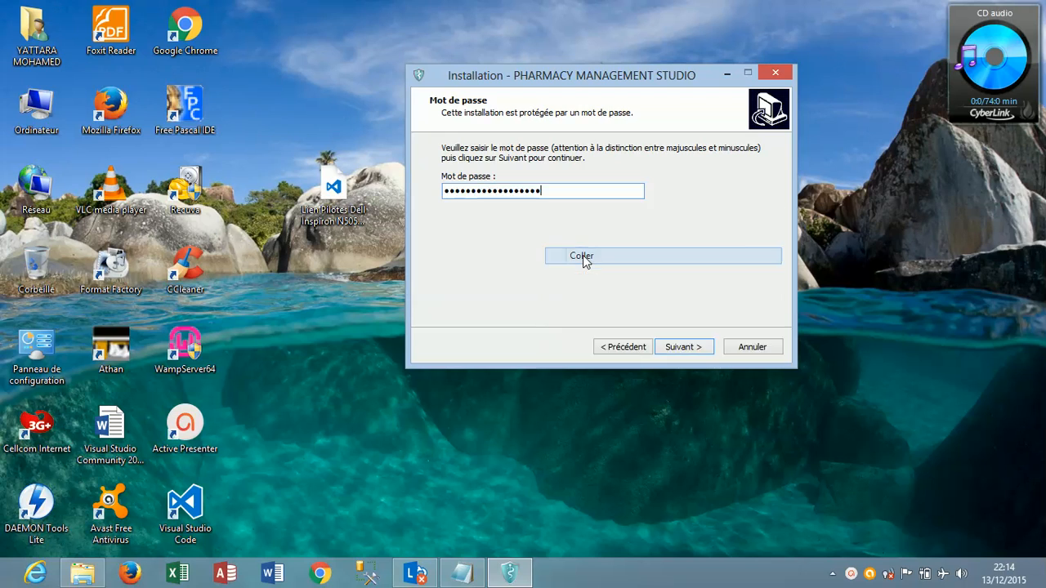
click(682, 347)
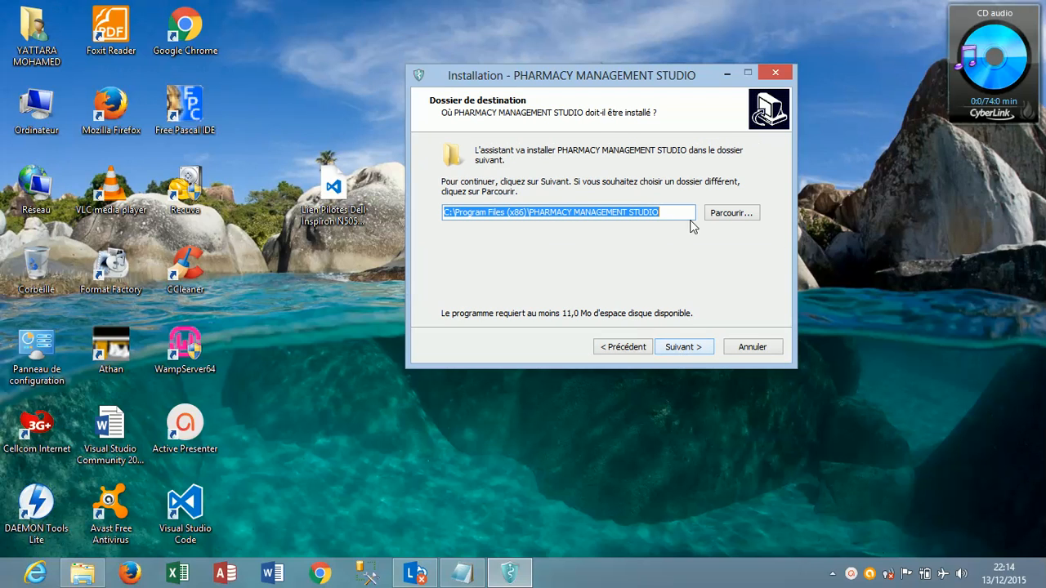
Install PHARMACY MANAGEMENT STUDIO in its default Program Files (x86) folder with a desktop icon, and finish the wizard without launching the application
click(706, 349)
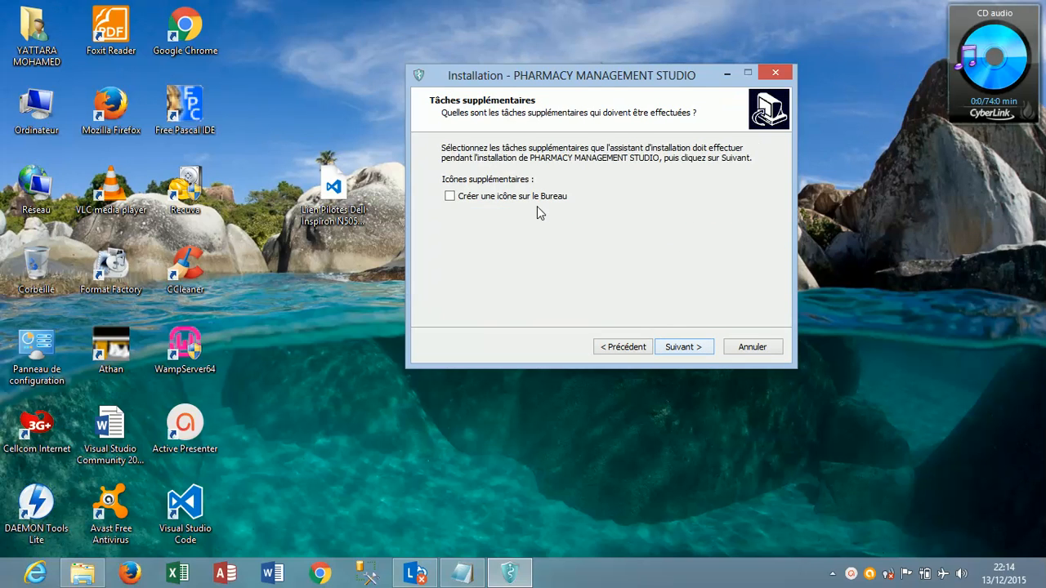
click(706, 352)
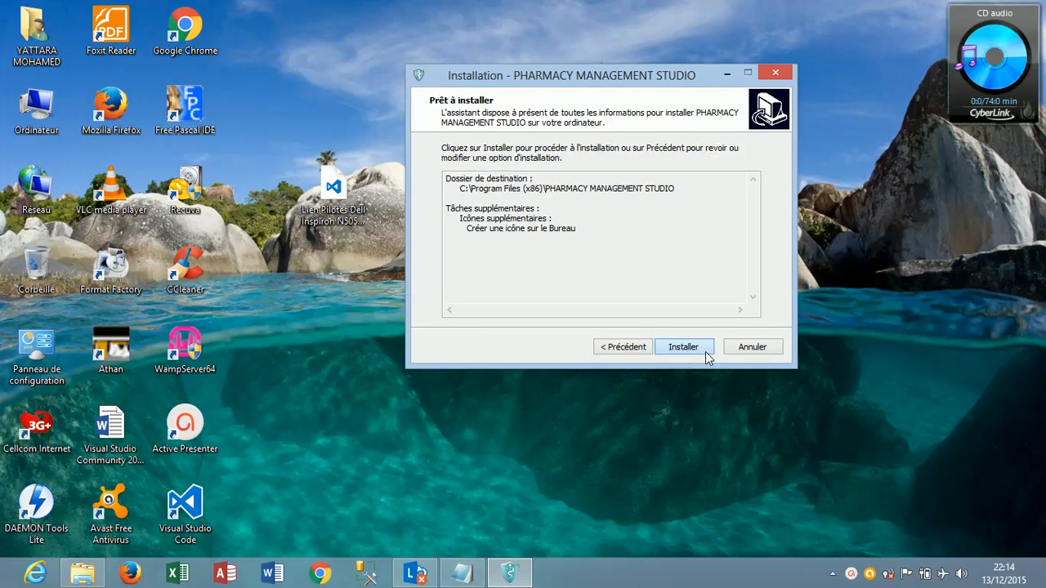
click(706, 351)
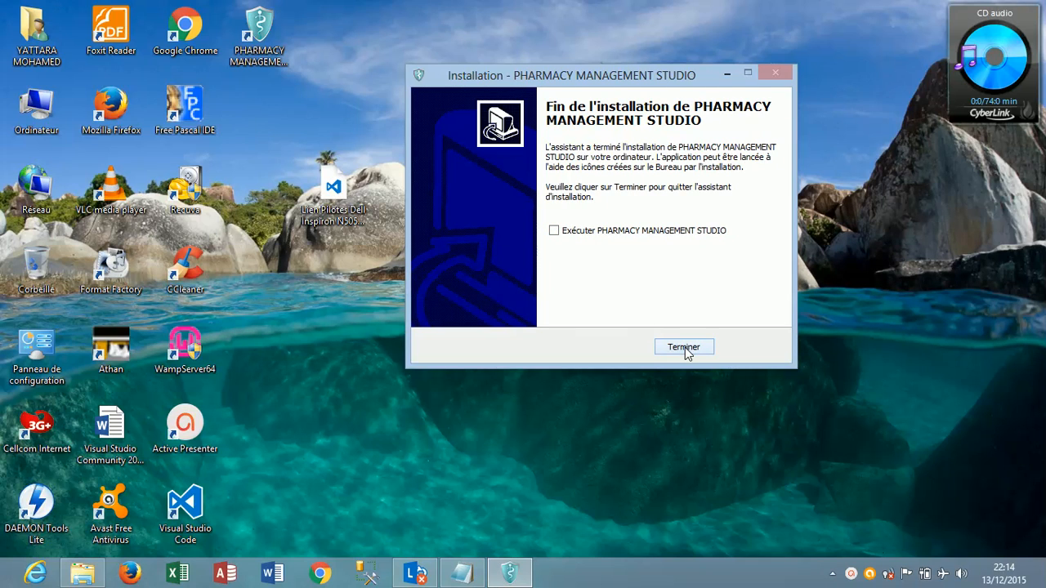
click(685, 347)
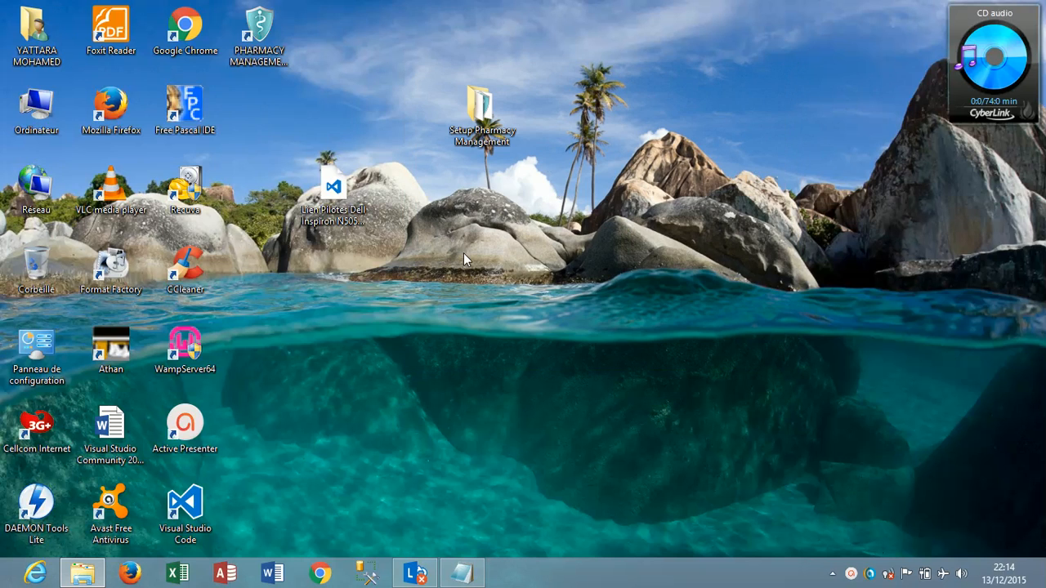
View the properties of the PHARMACY MANAGEMENT STUDIO desktop shortcut and close them
click(270, 52)
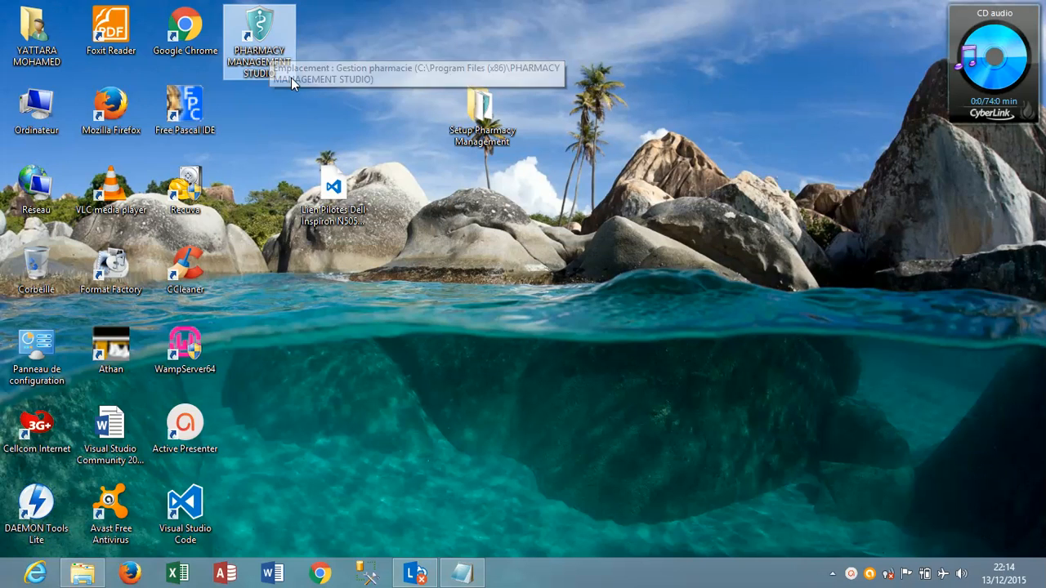
right_click(268, 43)
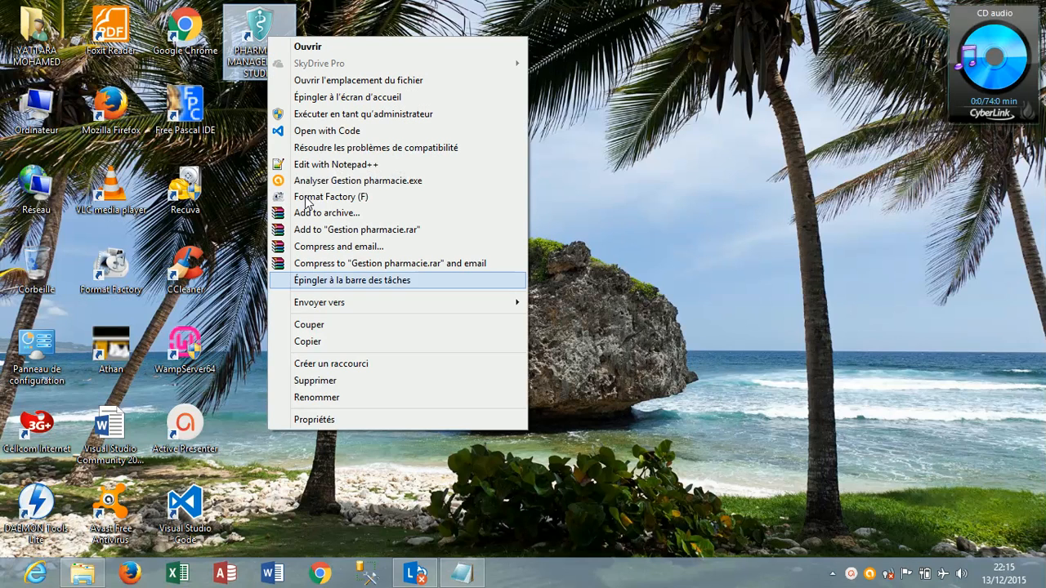
click(385, 418)
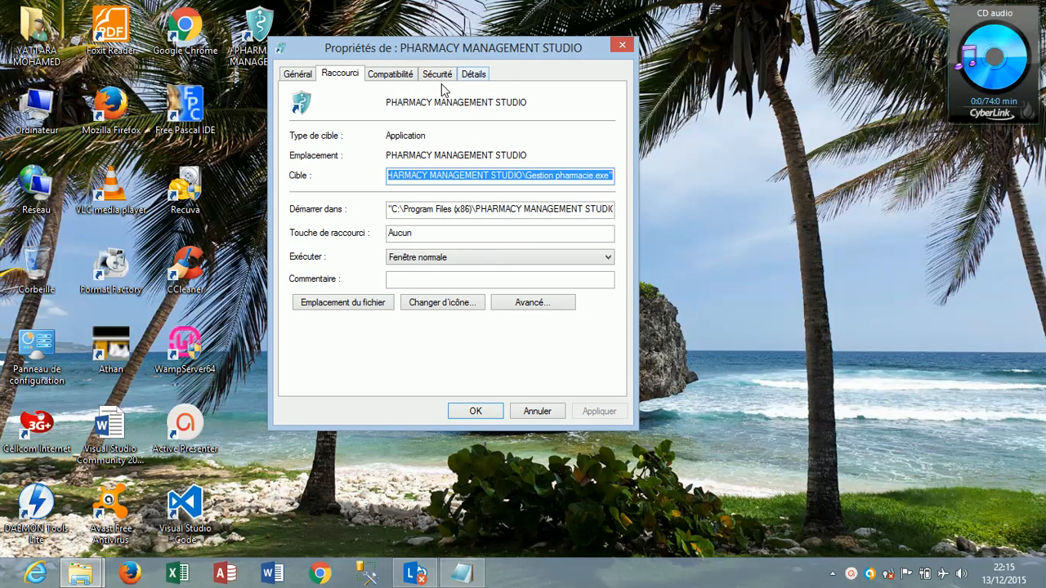
click(623, 46)
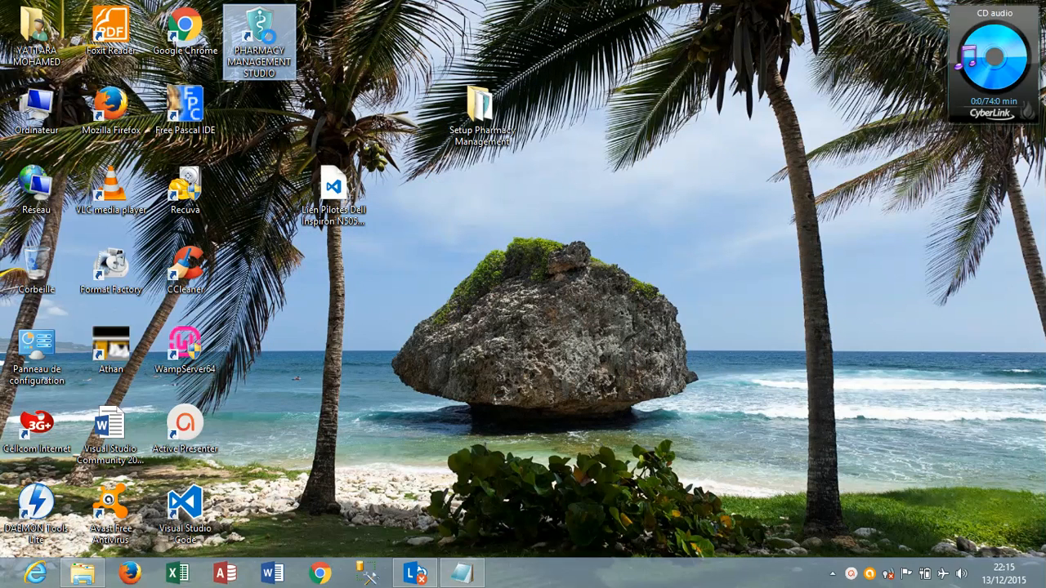
Go from the desktop shortcut's file location up to Program Files (x86) and show the PHARMACY MANAGEMENT STUDIO folder's security properties
right_click(270, 43)
click(327, 80)
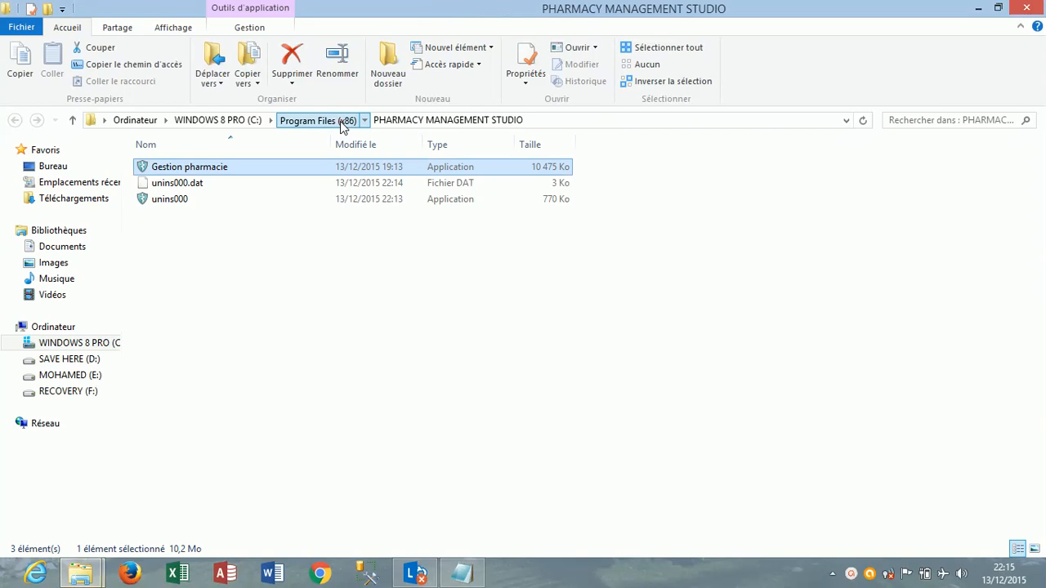
click(340, 123)
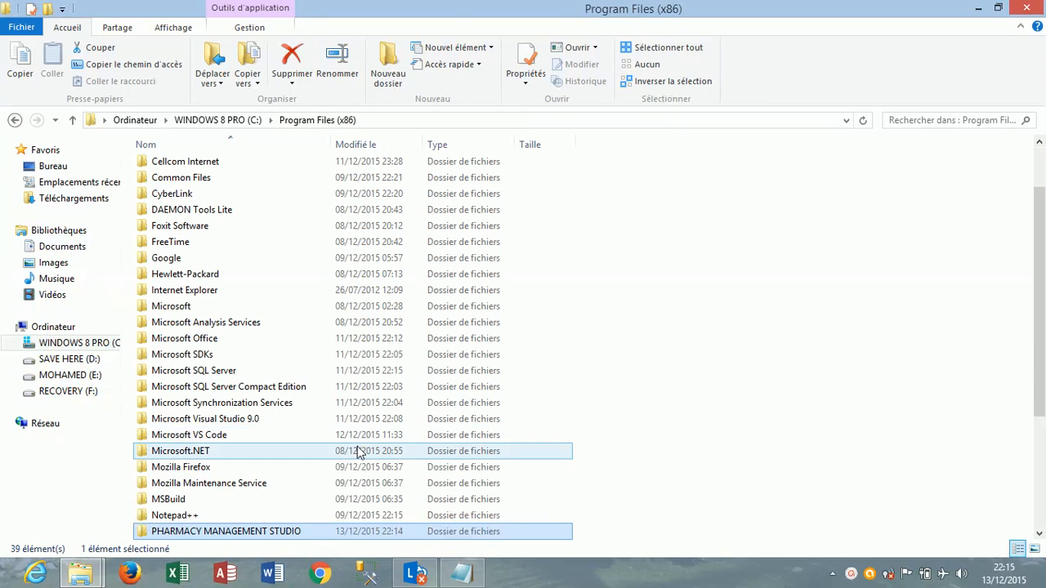
right_click(242, 537)
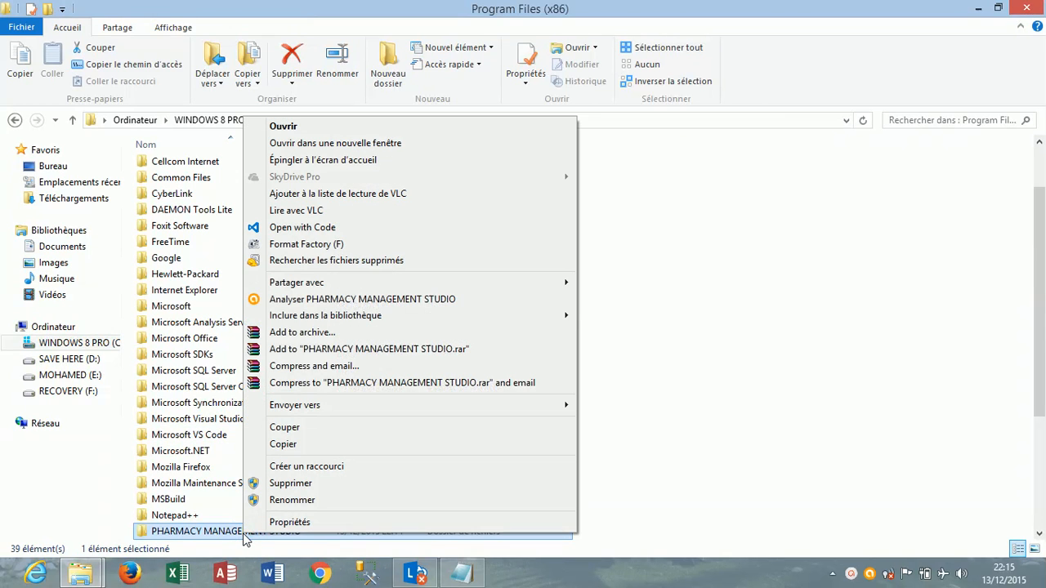
click(262, 525)
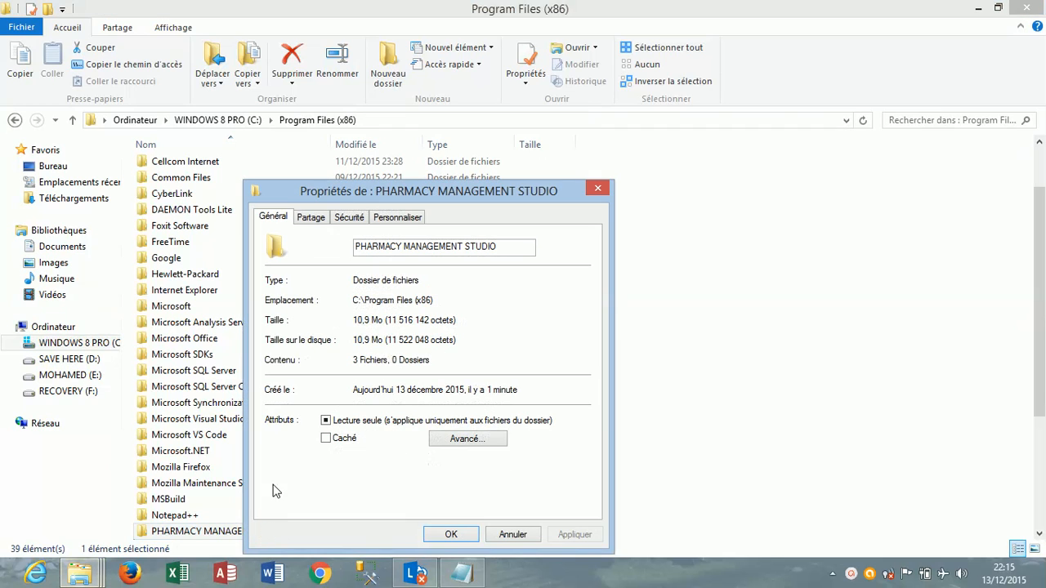
drag(356, 193, 364, 101)
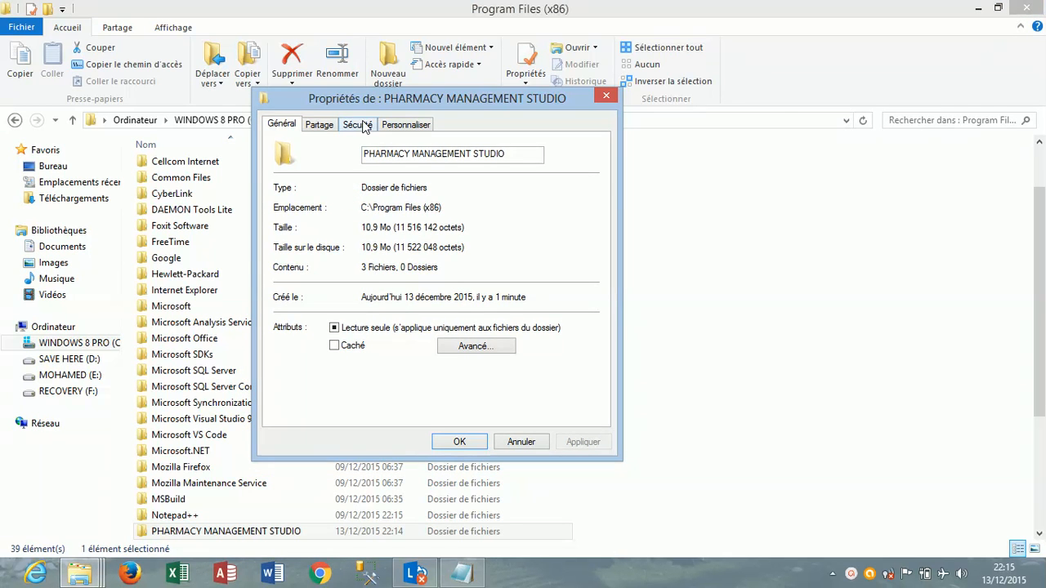
click(359, 124)
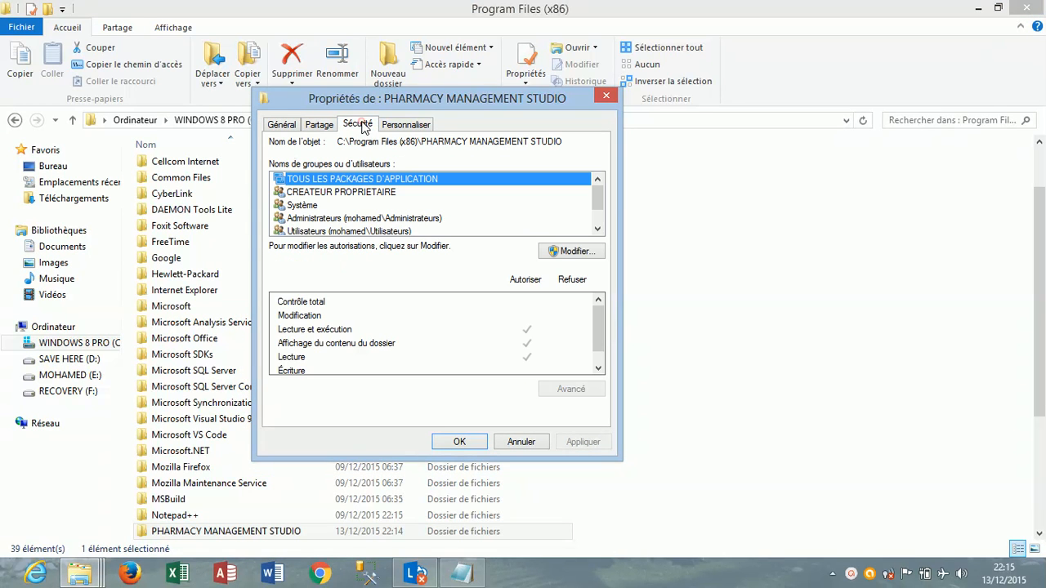
Add the group "tout le monde" to the PHARMACY MANAGEMENT STUDIO folder's permissions, verifying the name
click(569, 254)
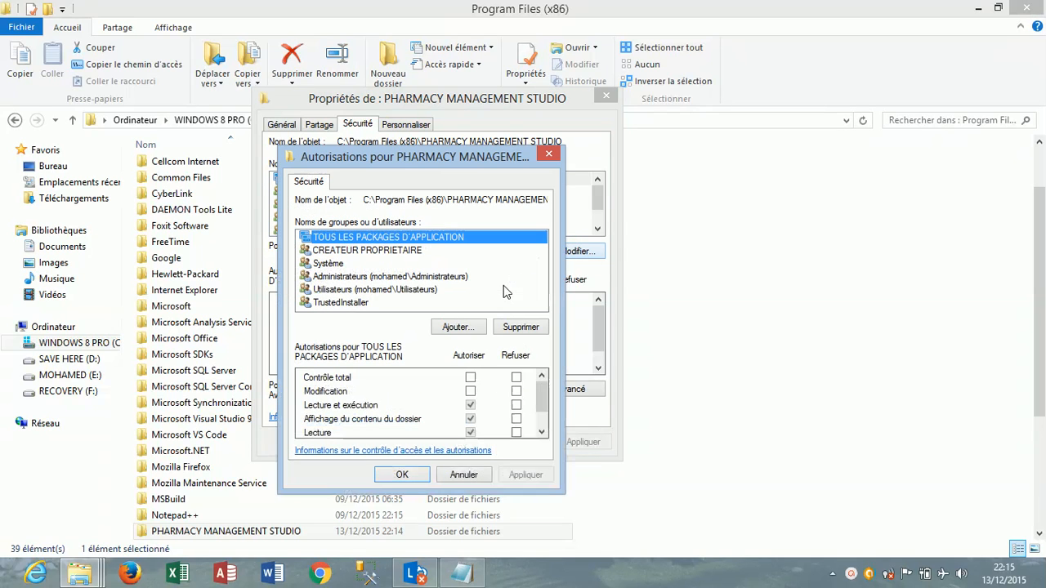
click(473, 329)
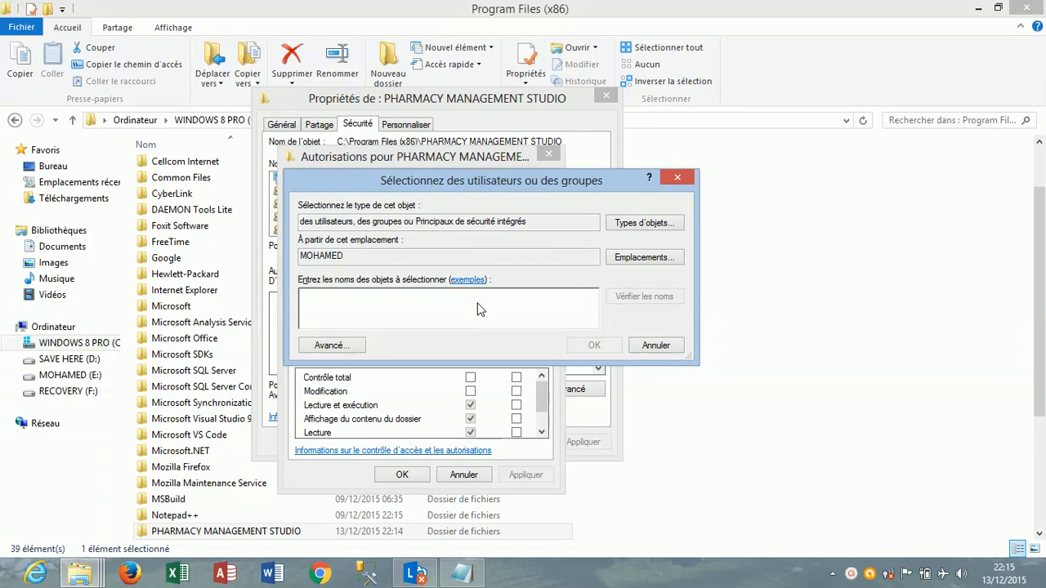
text(tout )
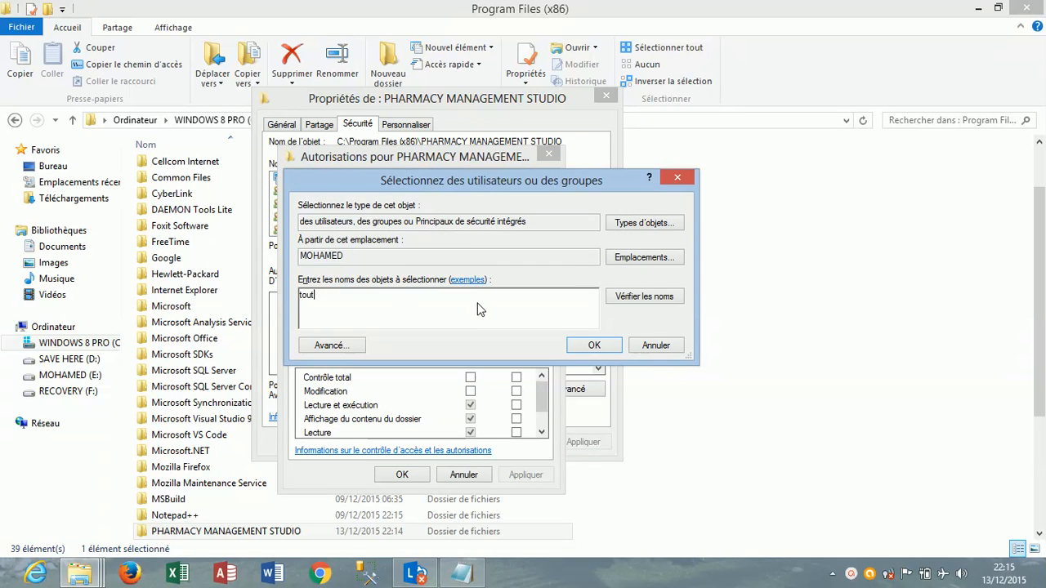
text(le monde)
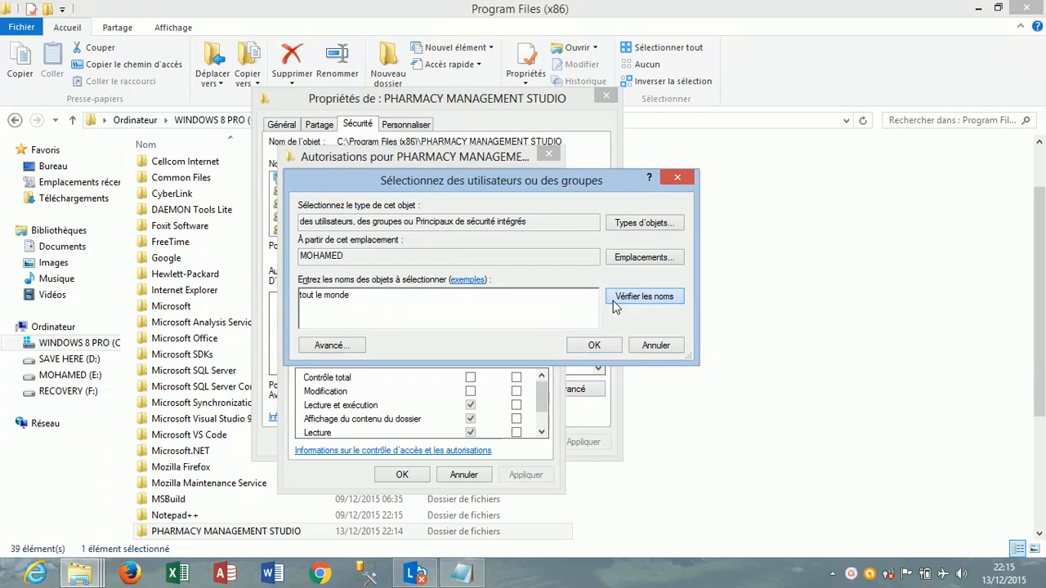
click(613, 301)
click(594, 345)
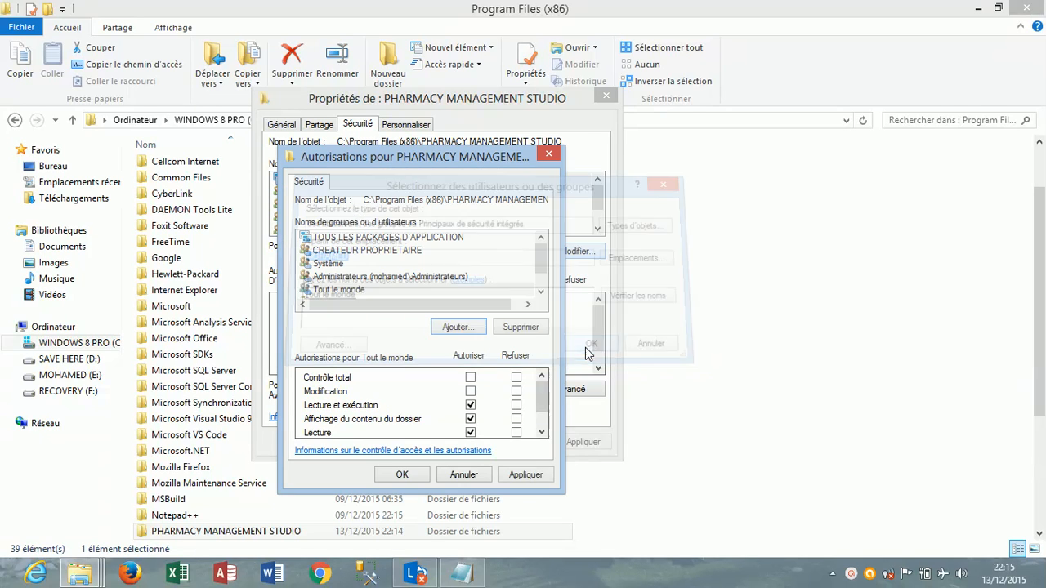
Allow Tout le monde full control (Contrôle total) of the folder, apply the permissions, and close the properties
click(472, 379)
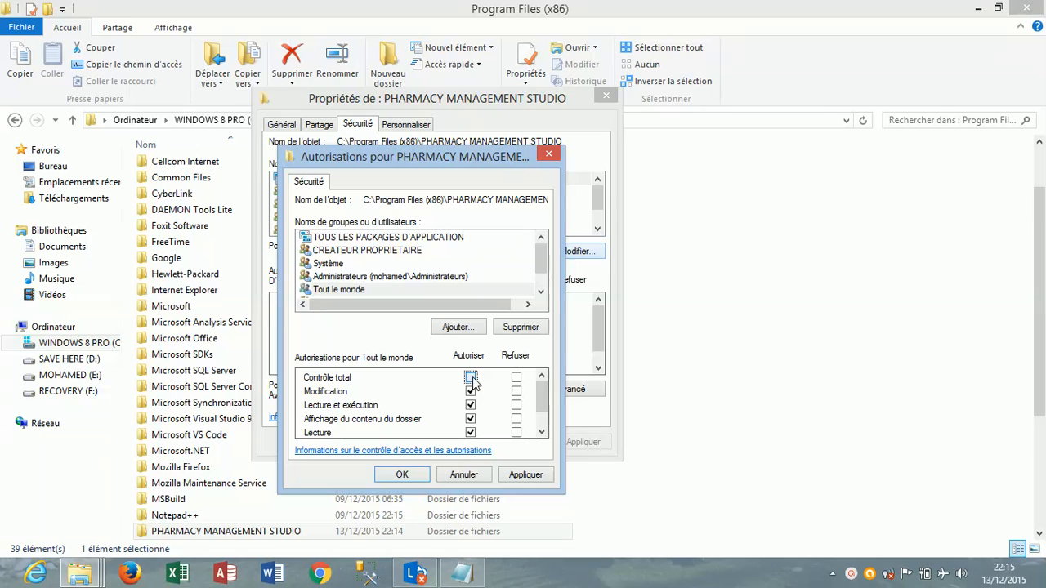
click(526, 475)
click(402, 474)
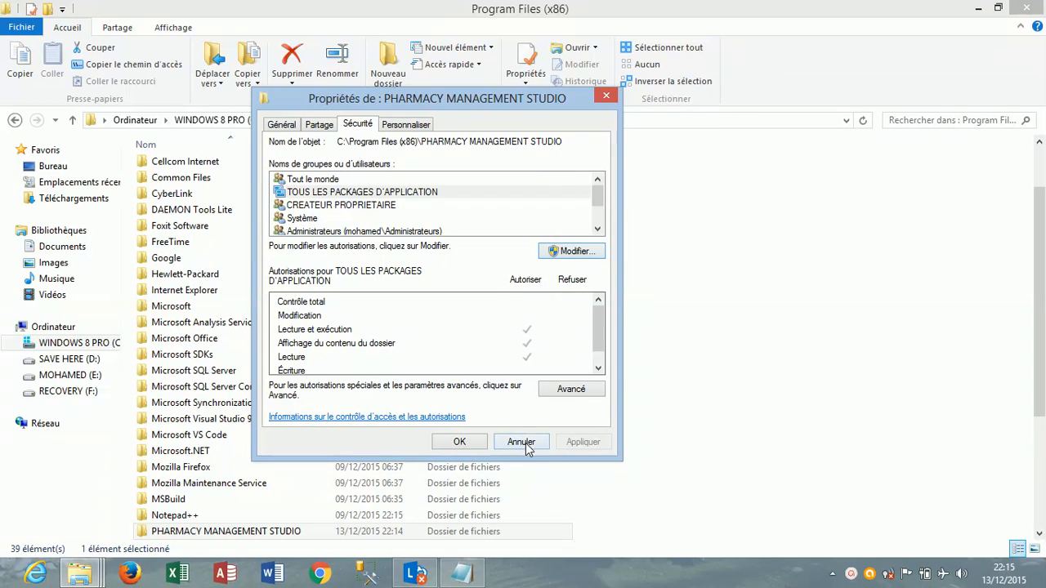
click(466, 442)
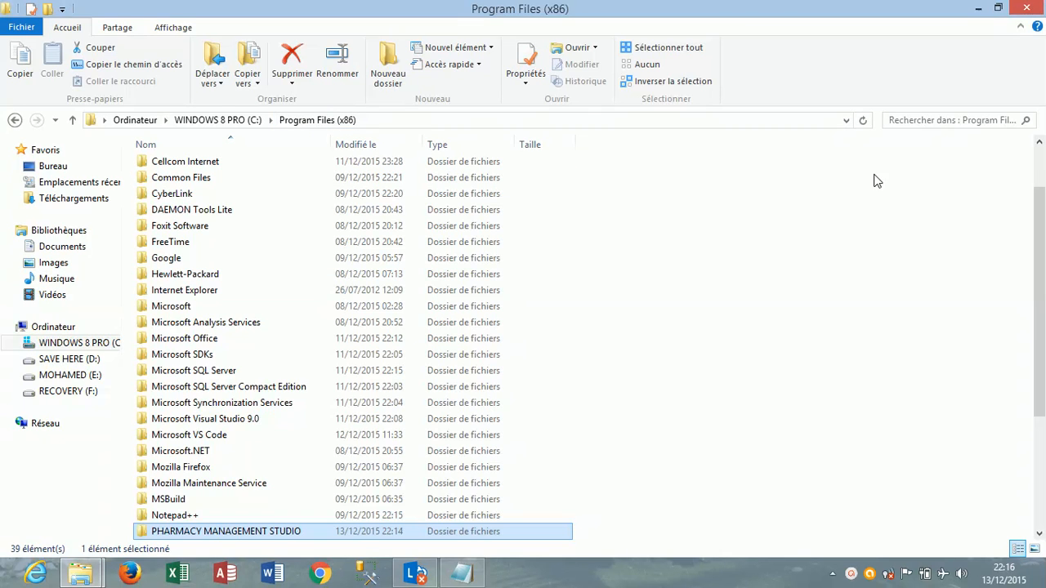
Close the Program Files (x86) window and the Install password file, and launch PHARMACY MANAGEMENT STUDIO from the desktop
click(1026, 9)
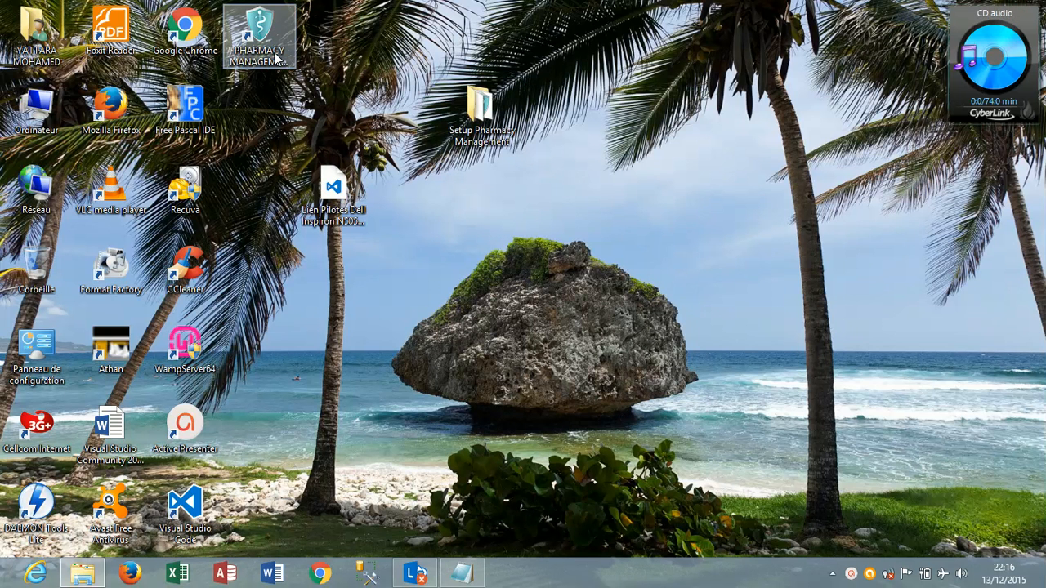
click(480, 567)
click(849, 88)
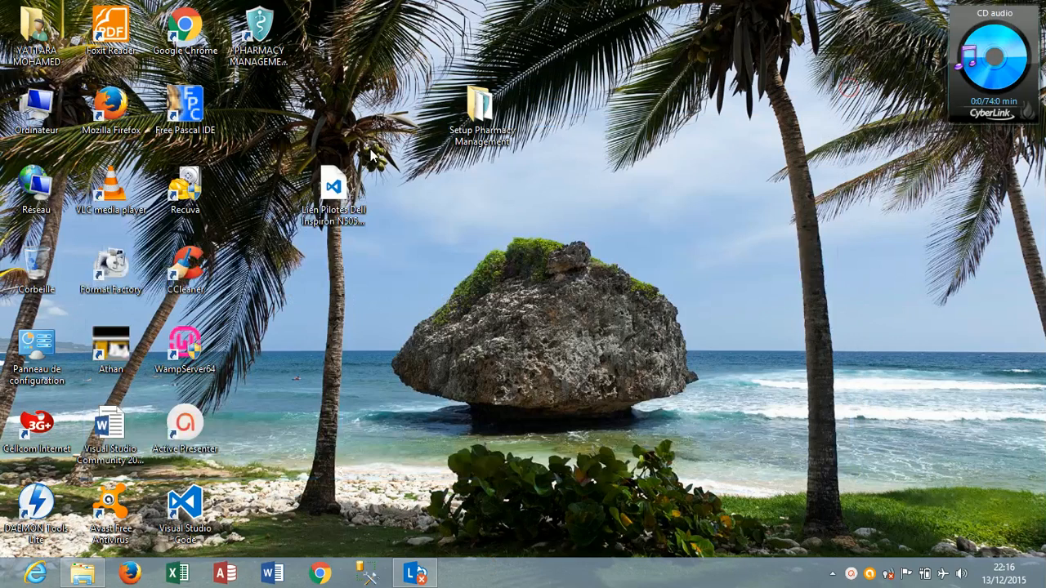
double_click(267, 52)
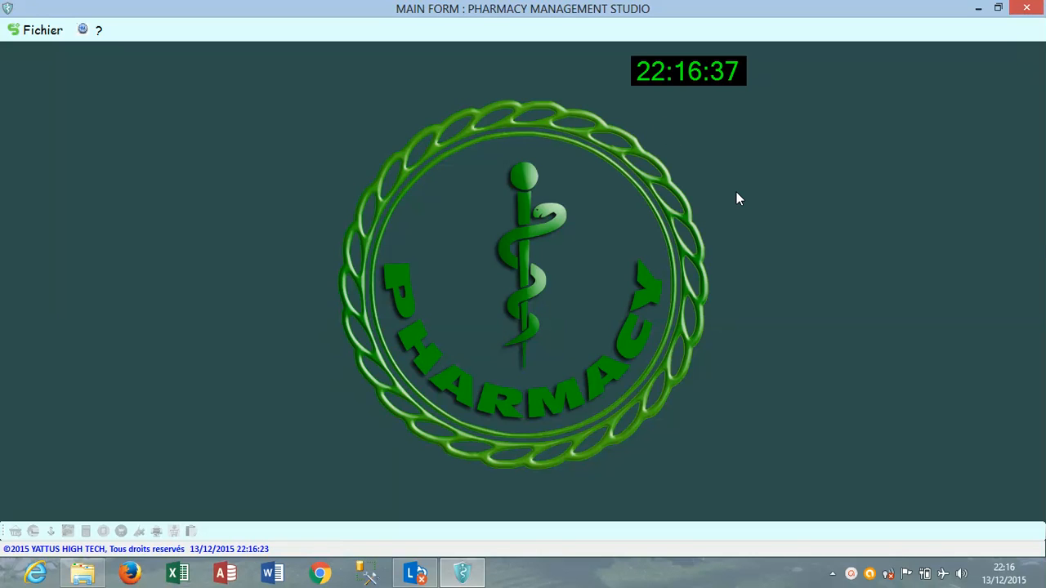
click(851, 574)
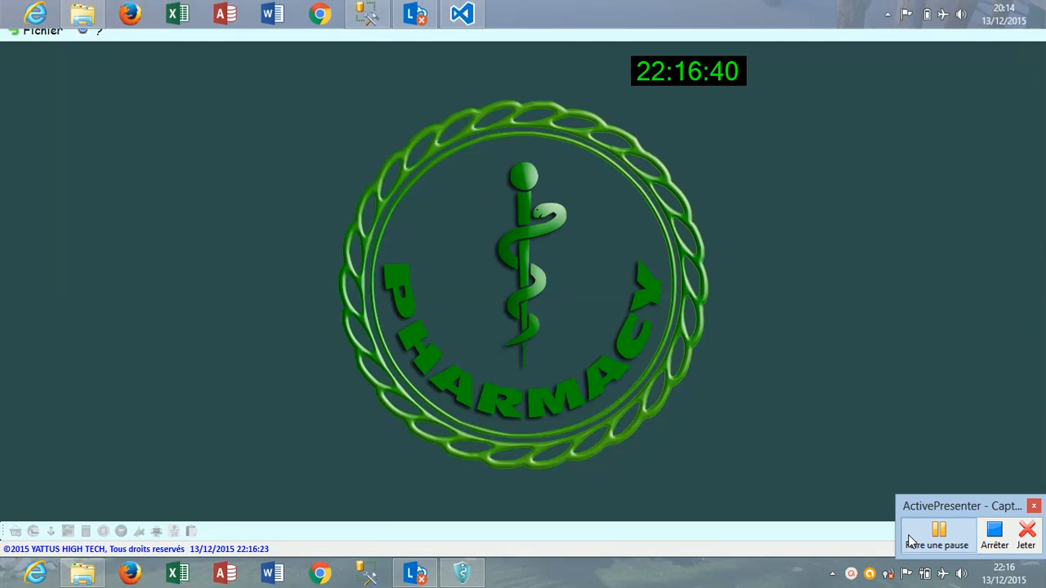